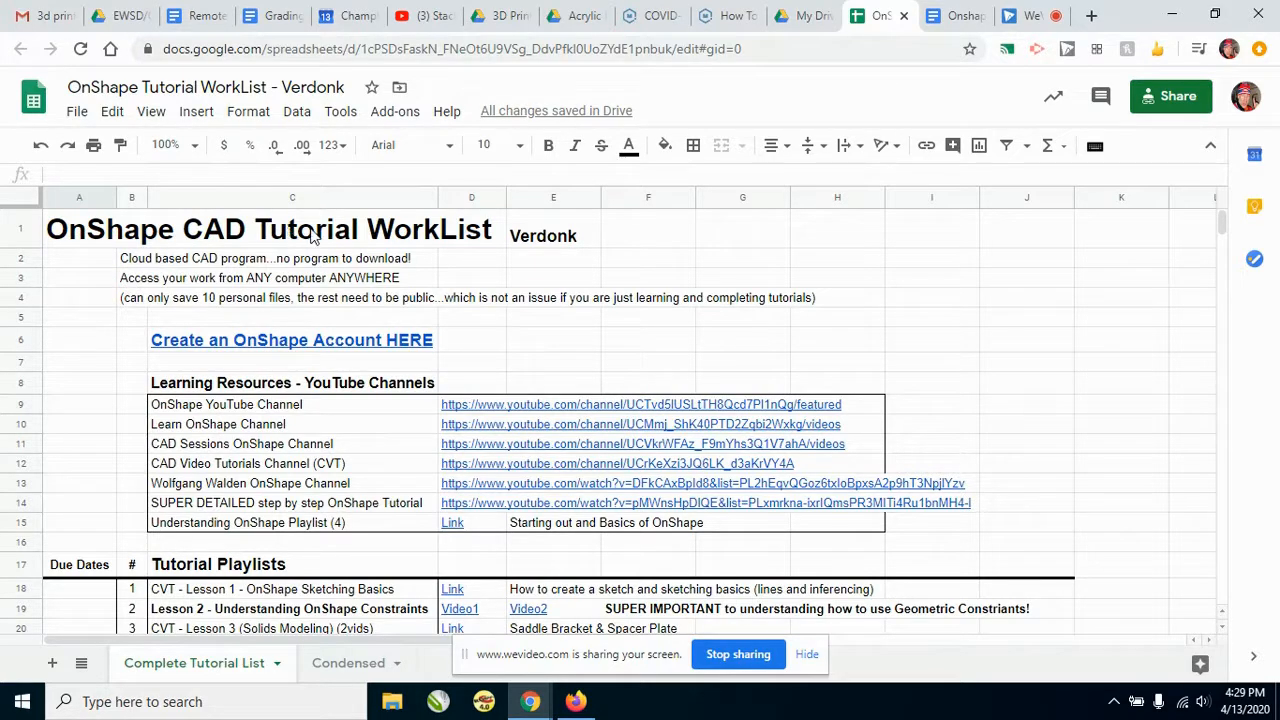
# Review the dimensioned drawing/layout exercises in the worklist and the title block download instructions in the Onshape How to Create a Layout Drawing document
pyautogui.scroll(-10, 310, 297)
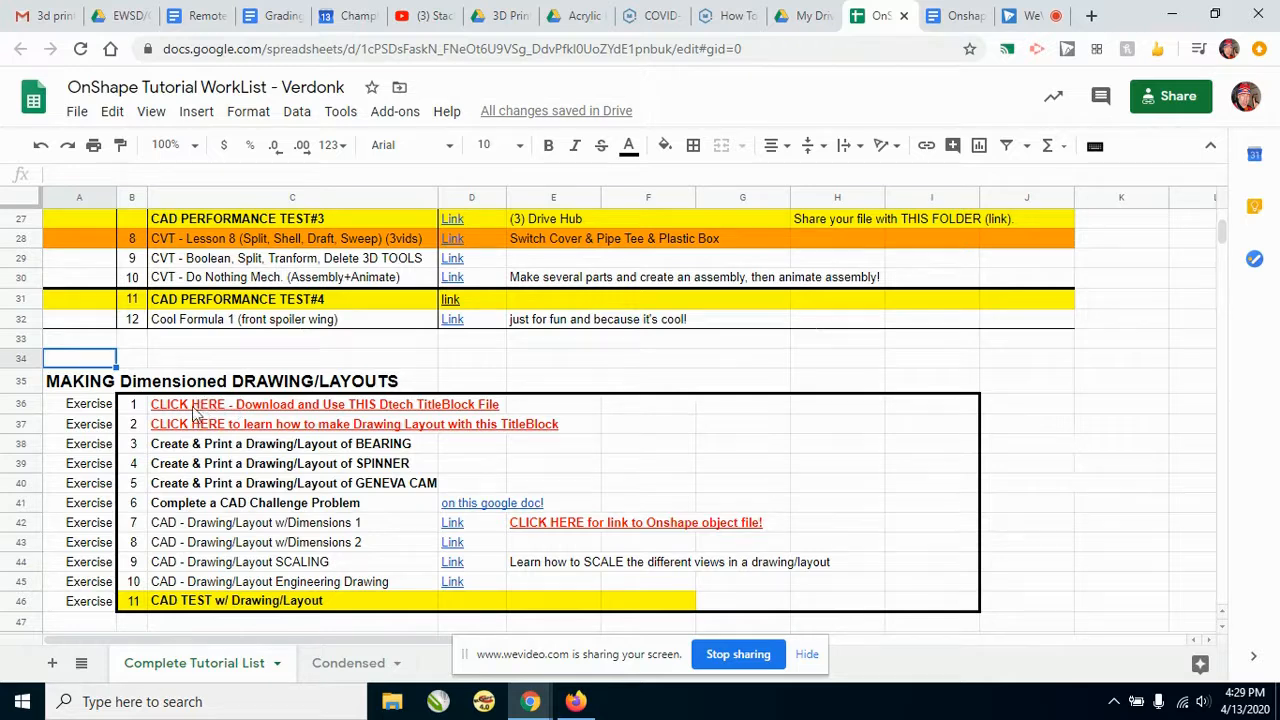
pyautogui.moveTo(400, 412)
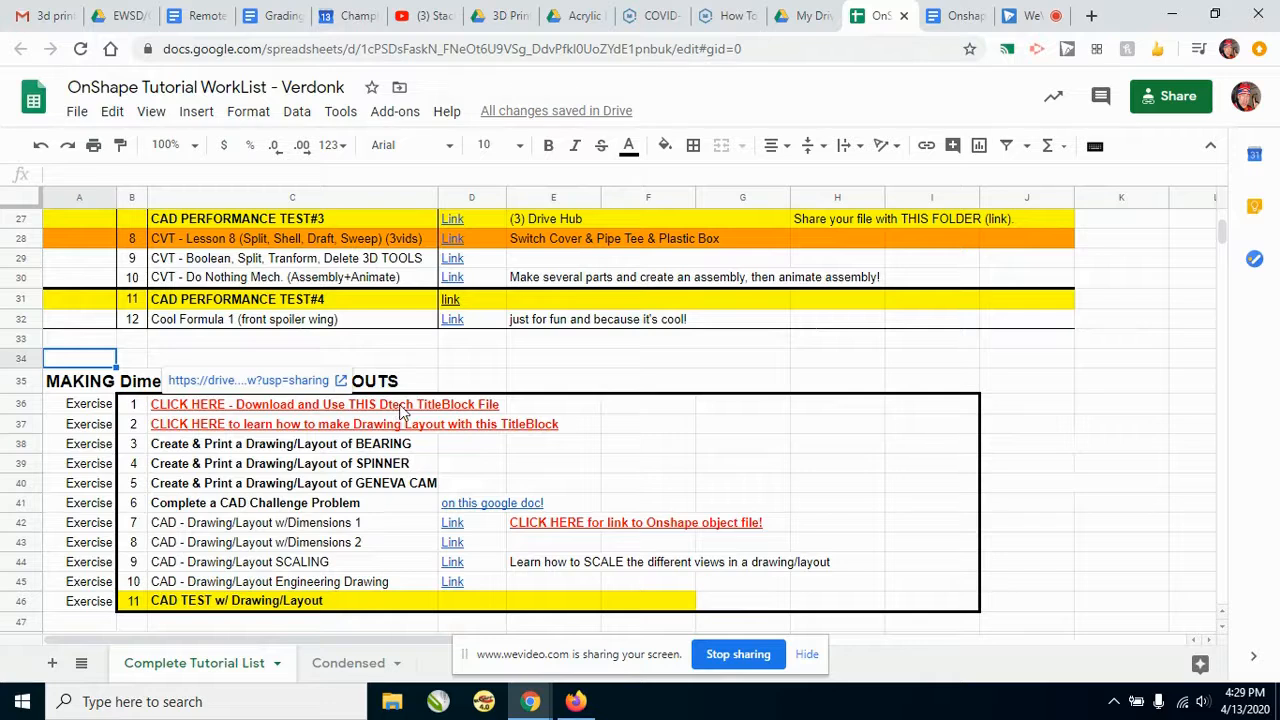
pyautogui.moveTo(258, 430)
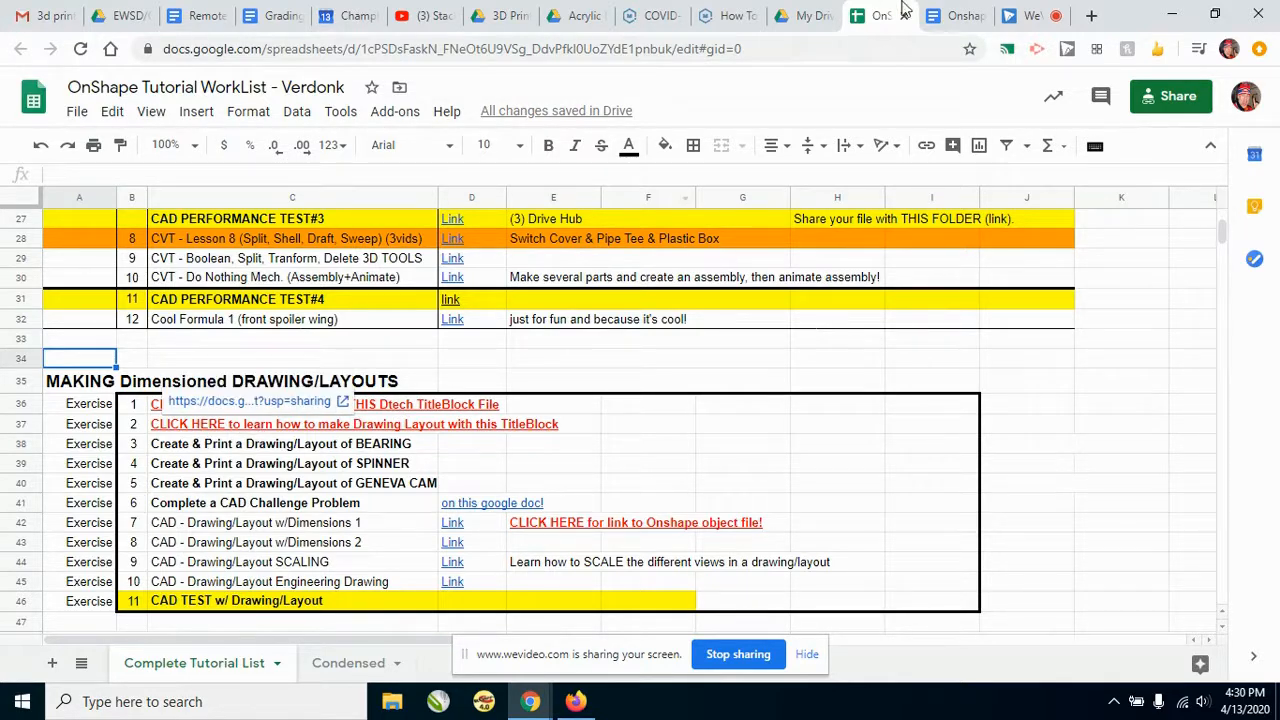
pyautogui.click(945, 16)
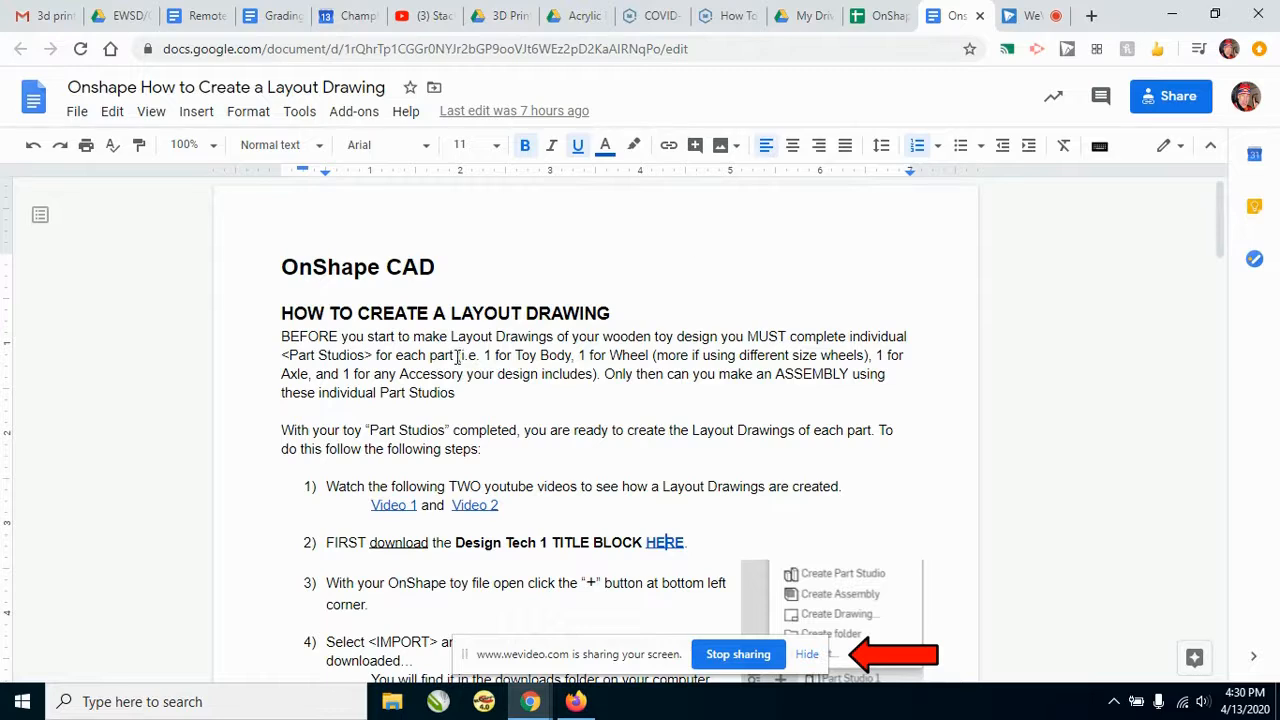
pyautogui.moveTo(287, 315); pyautogui.dragTo(610, 316)
pyautogui.scroll(-2, 564, 355)
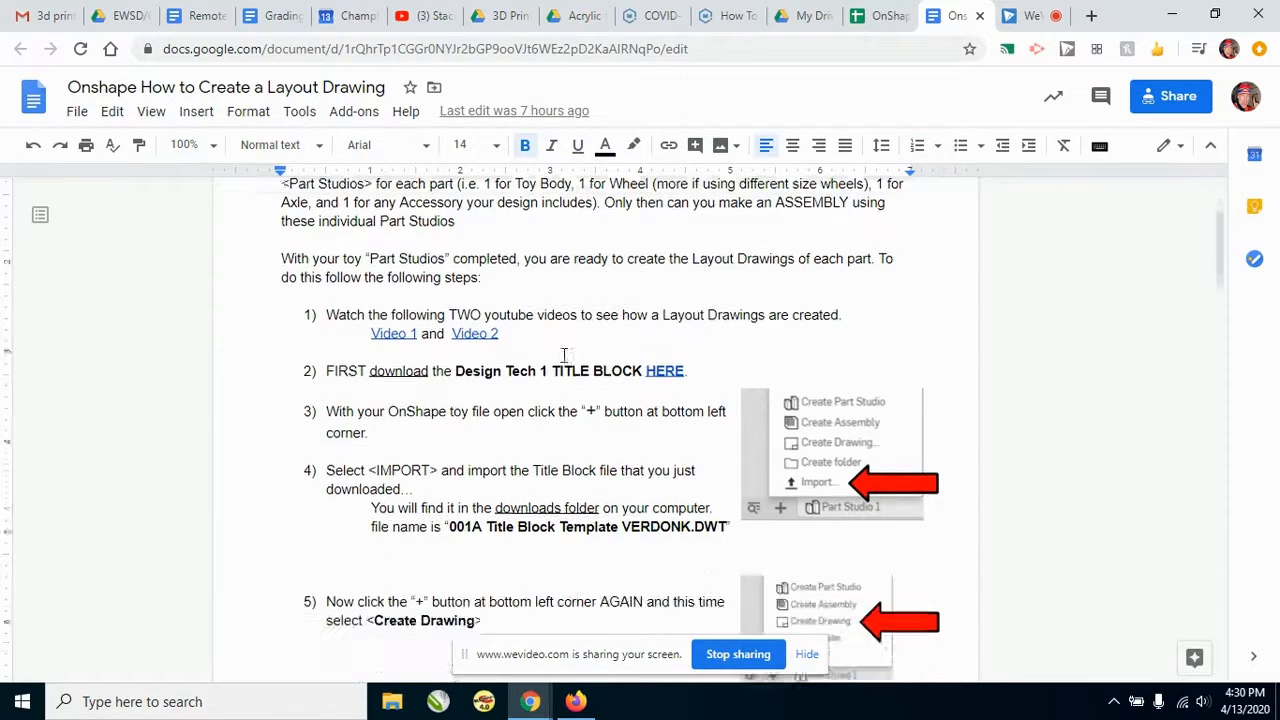
pyautogui.scroll(-1, 564, 355)
pyautogui.moveTo(327, 357); pyautogui.dragTo(642, 357)
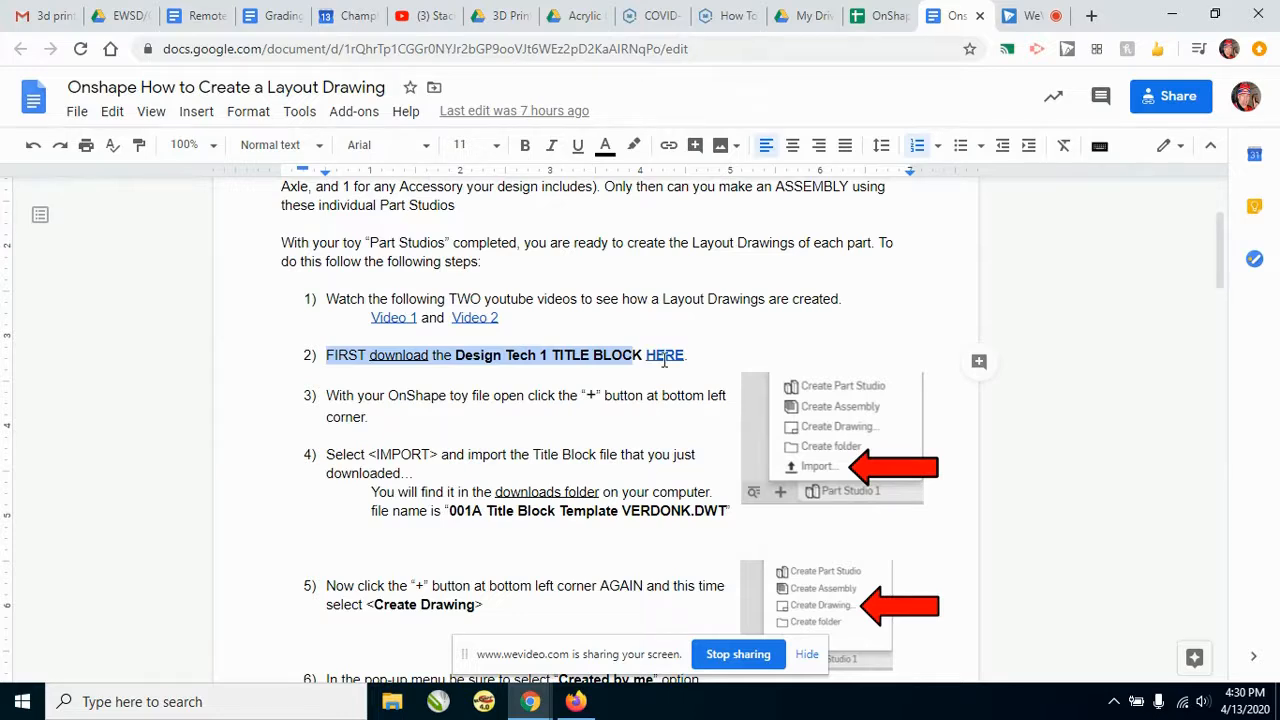
# Switch to the Onshape Bearing part studio in Firefox and import the 001A Title Block Template ANSI A DWT file from Downloads
pyautogui.click(578, 702)
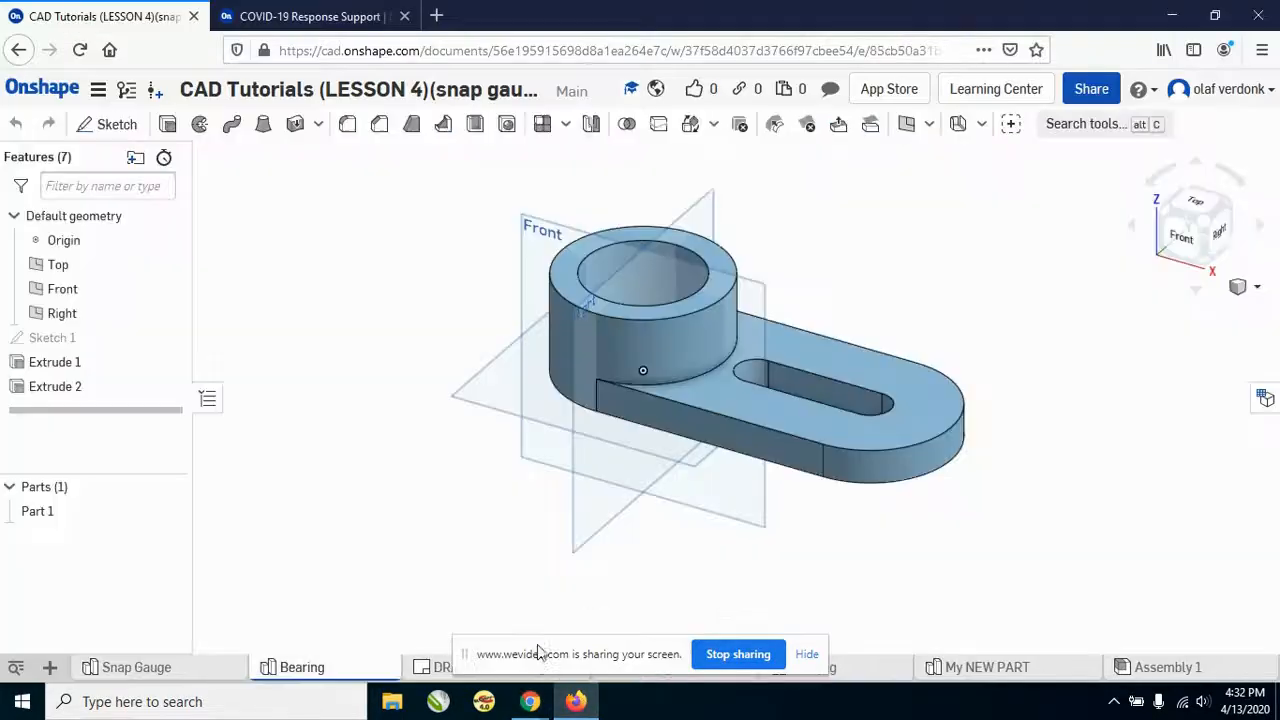
pyautogui.moveTo(537, 651)
pyautogui.mouseDown()
pyautogui.moveTo(794, 609)
pyautogui.moveTo(1056, 601)
pyautogui.mouseUp()
pyautogui.moveTo(866, 422)
pyautogui.mouseDown(button='right')
pyautogui.moveTo(833, 478)
pyautogui.moveTo(879, 412)
pyautogui.moveTo(872, 426)
pyautogui.mouseUp(button='right')
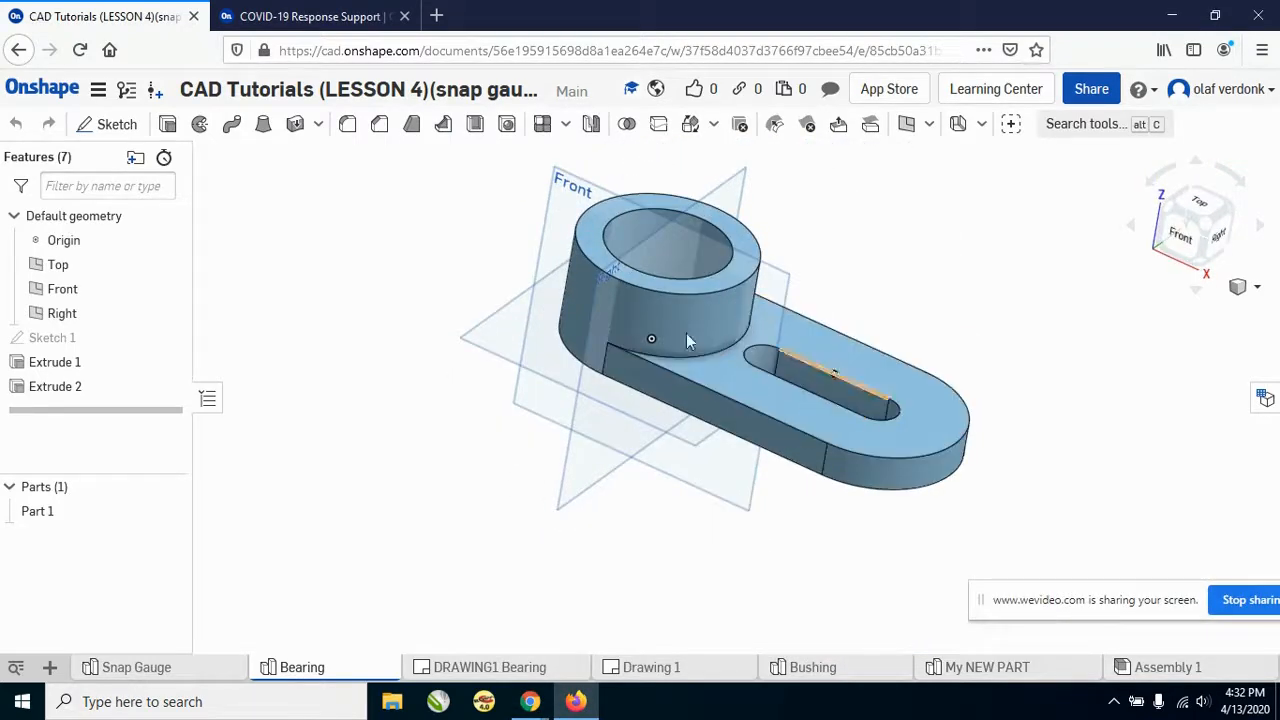
pyautogui.click(50, 668)
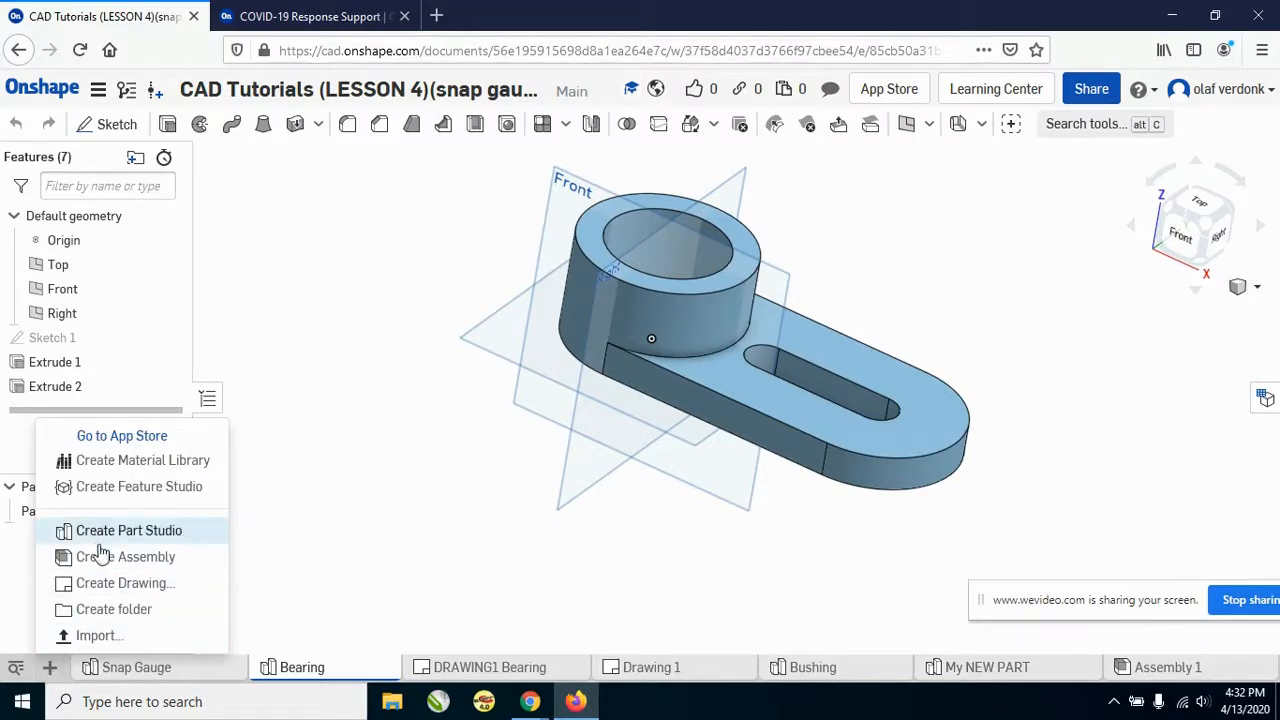
pyautogui.click(96, 640)
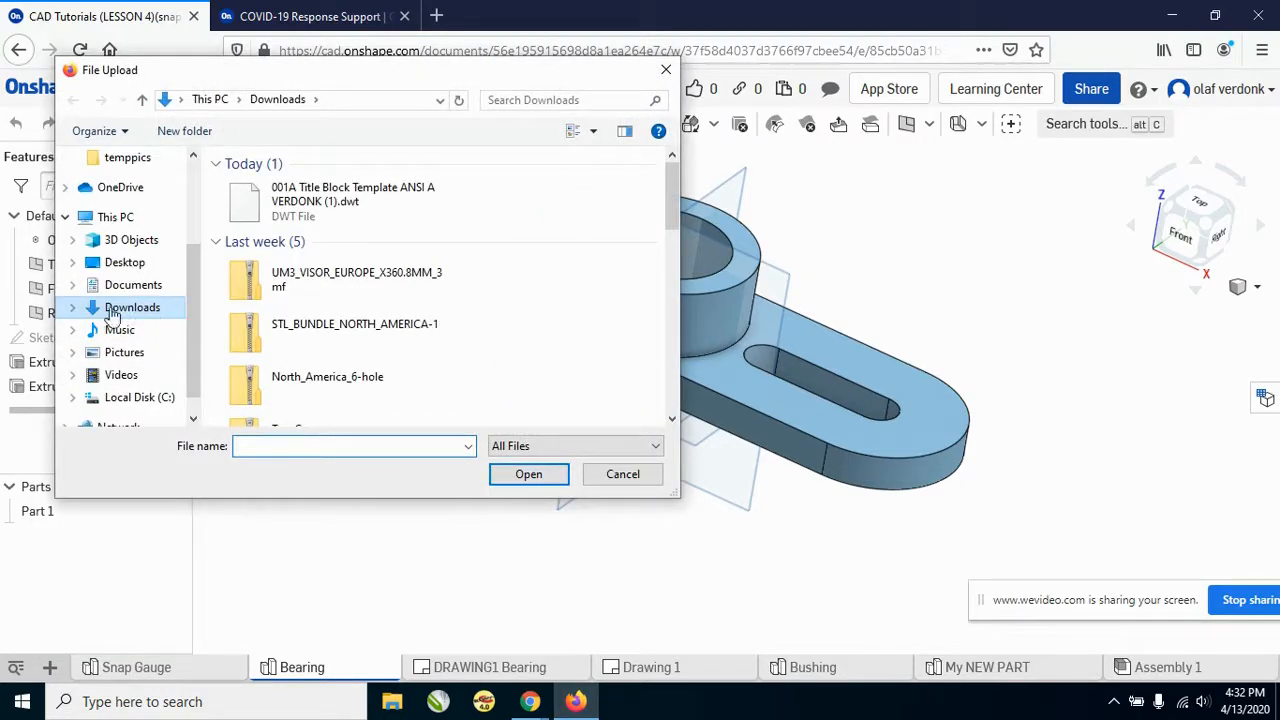
pyautogui.click(314, 203)
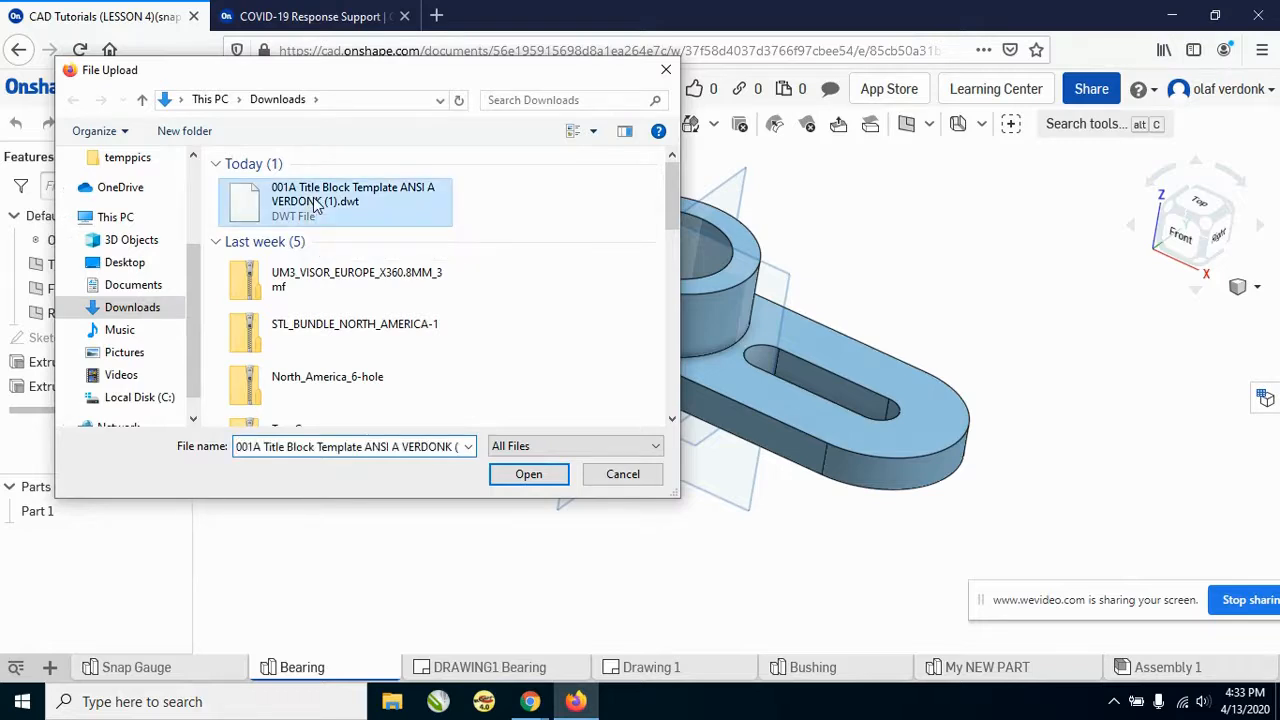
pyautogui.click(526, 474)
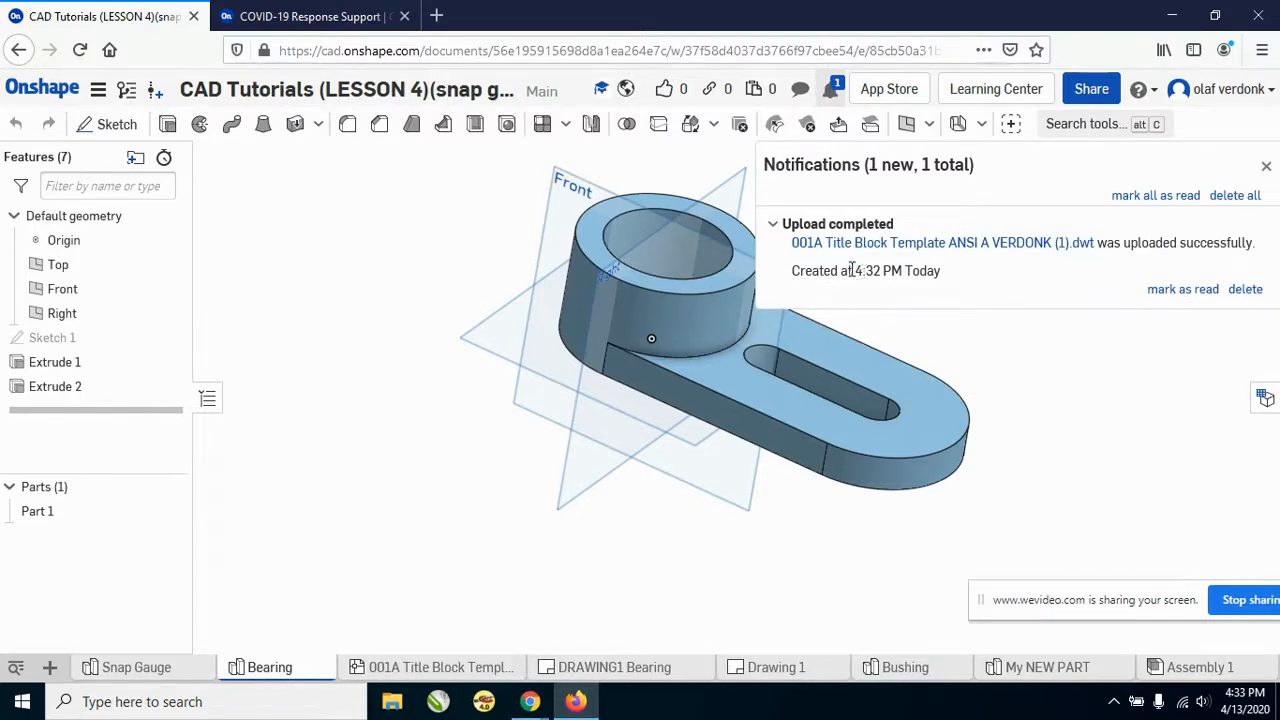
pyautogui.click(1267, 169)
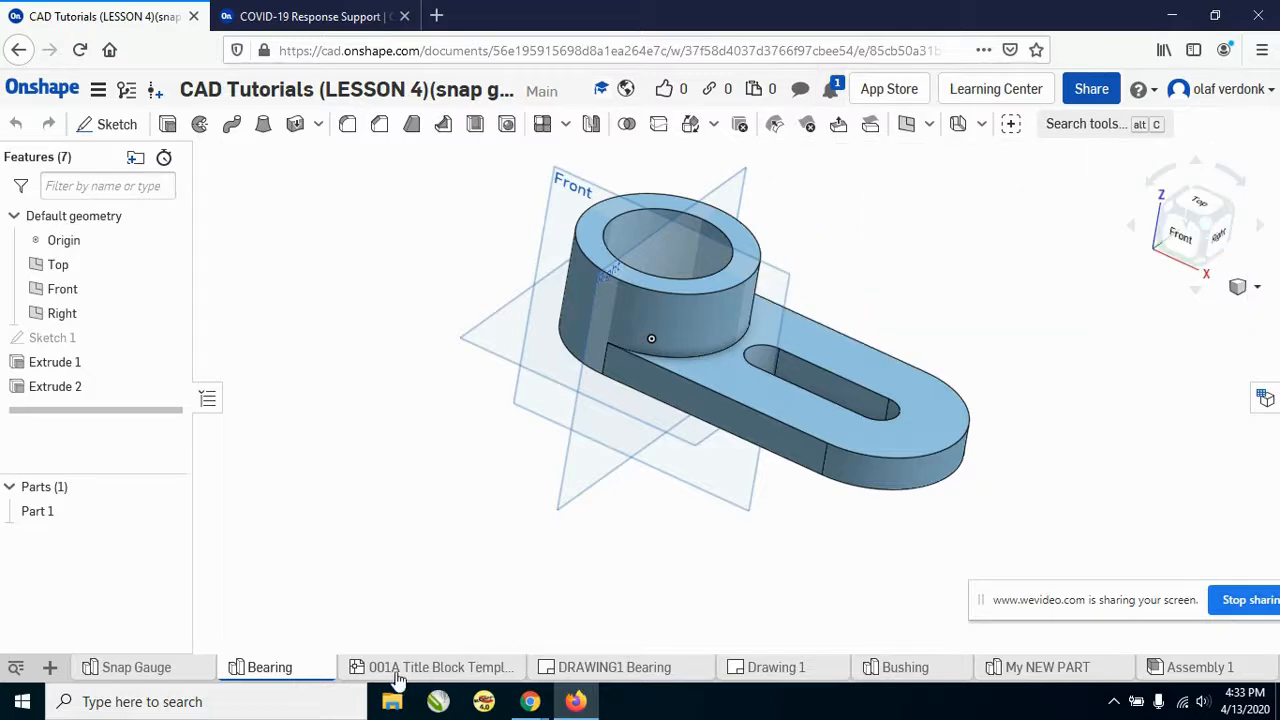
pyautogui.moveTo(397, 679)
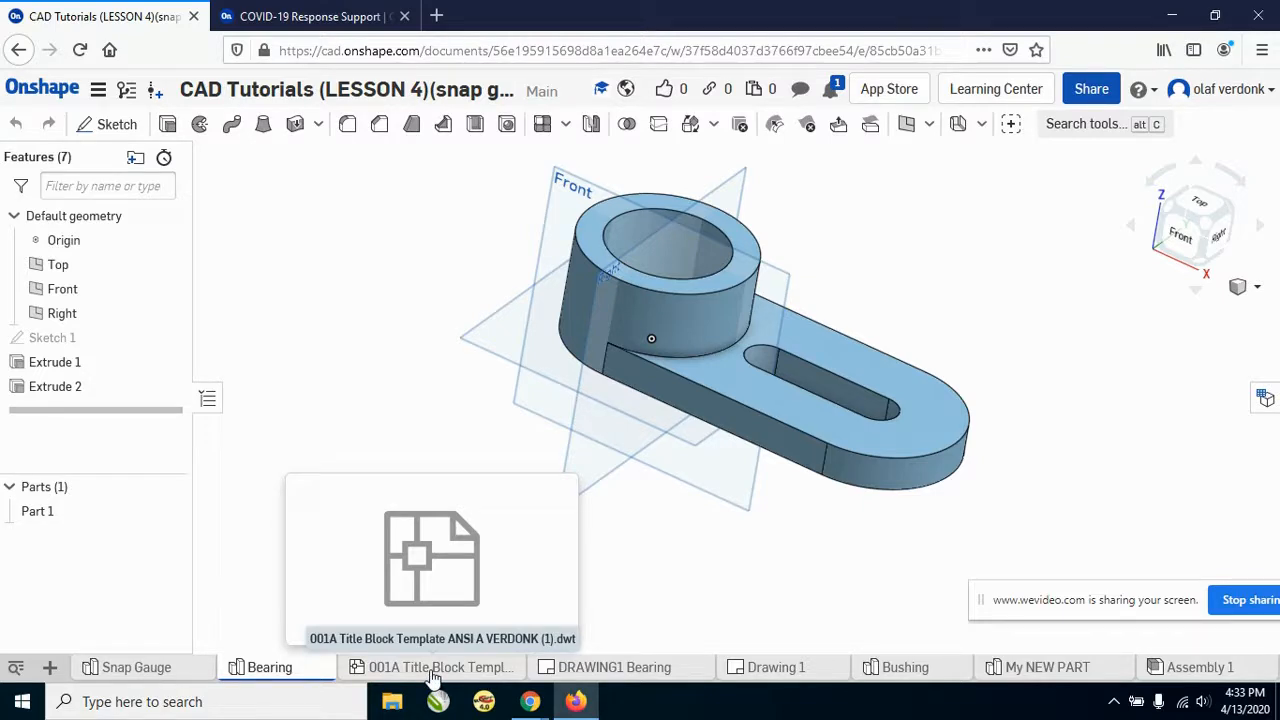
# Create a drawing with no views from the 001A Title Block Template of the WOOD TOY DEMOS document, listed among the templates created by me
pyautogui.click(50, 668)
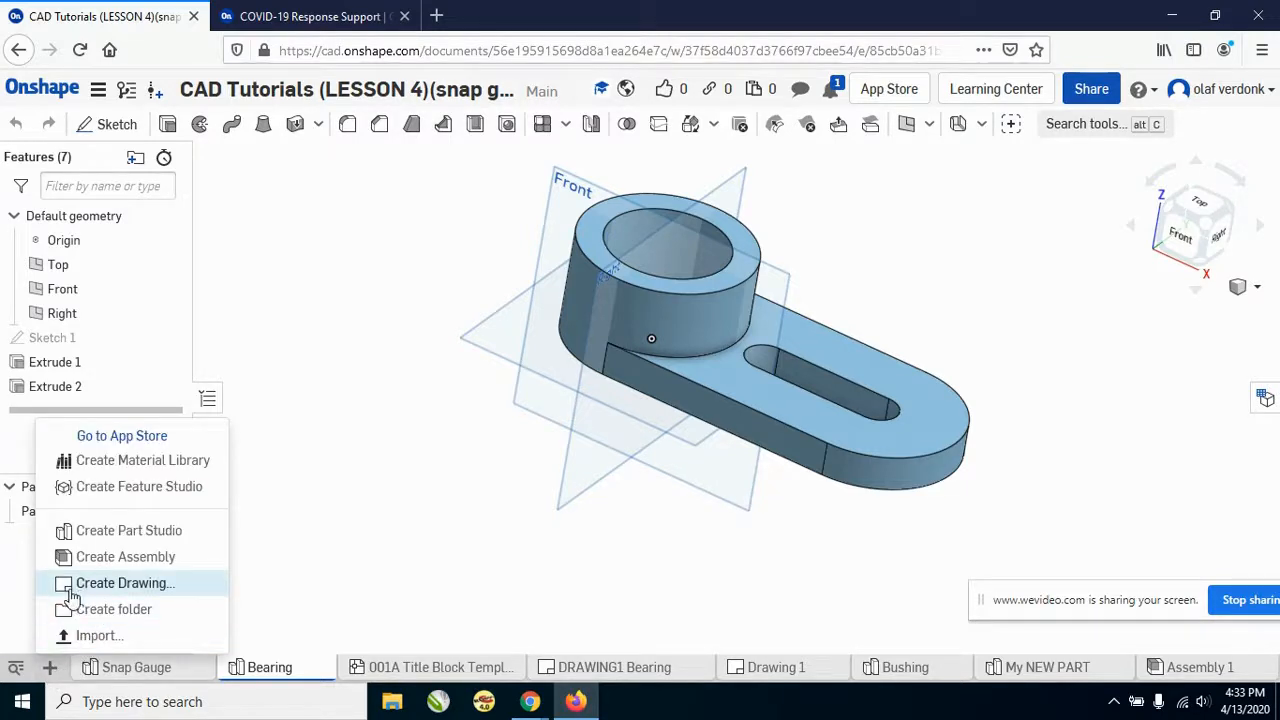
pyautogui.click(150, 593)
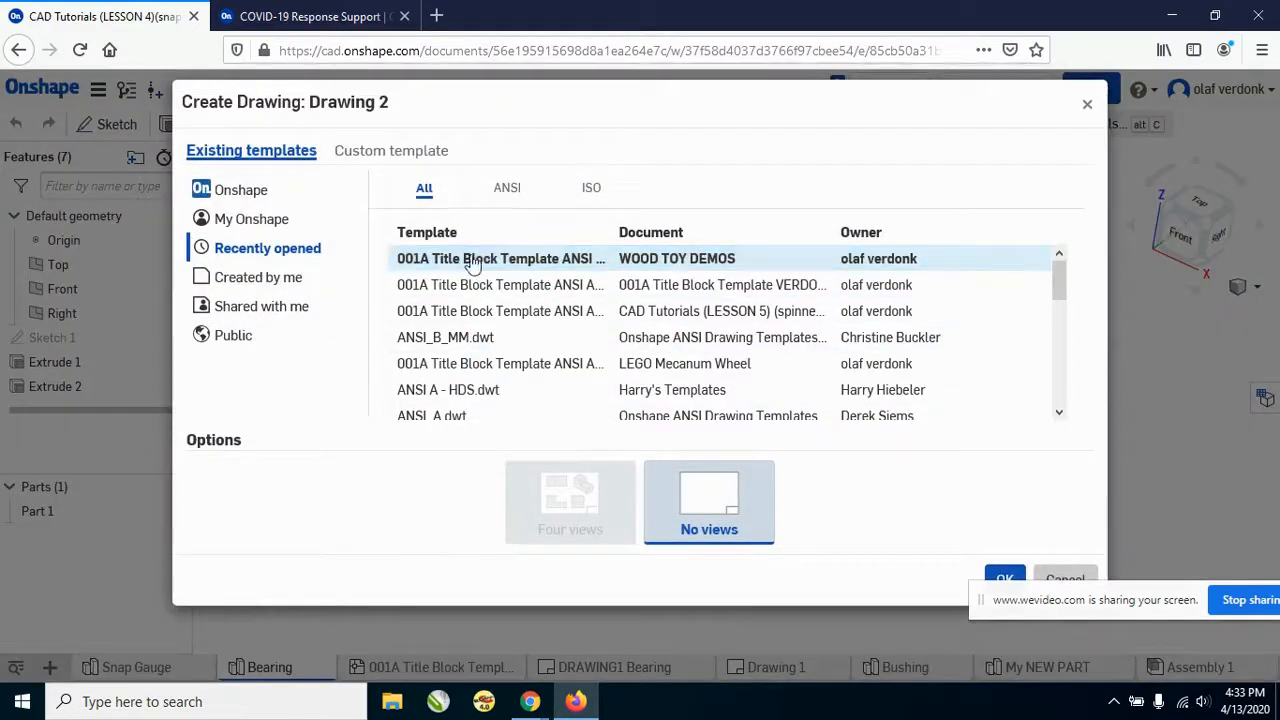
pyautogui.click(276, 288)
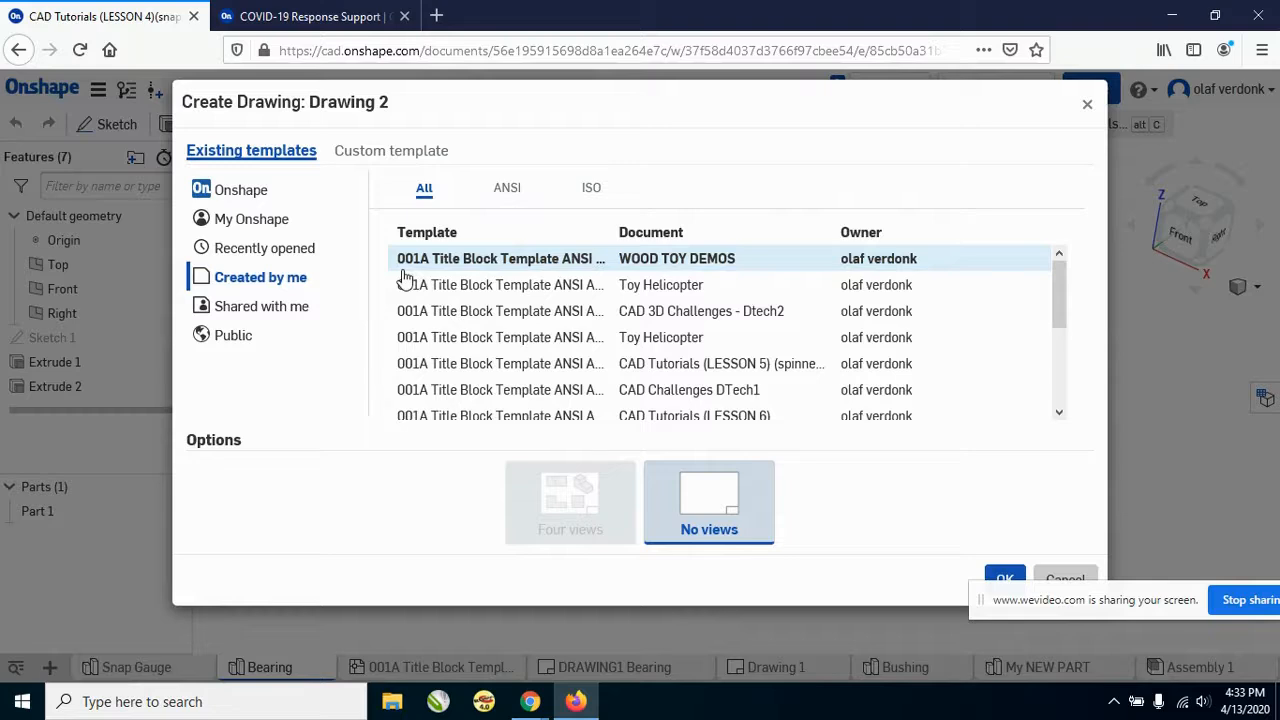
pyautogui.click(474, 268)
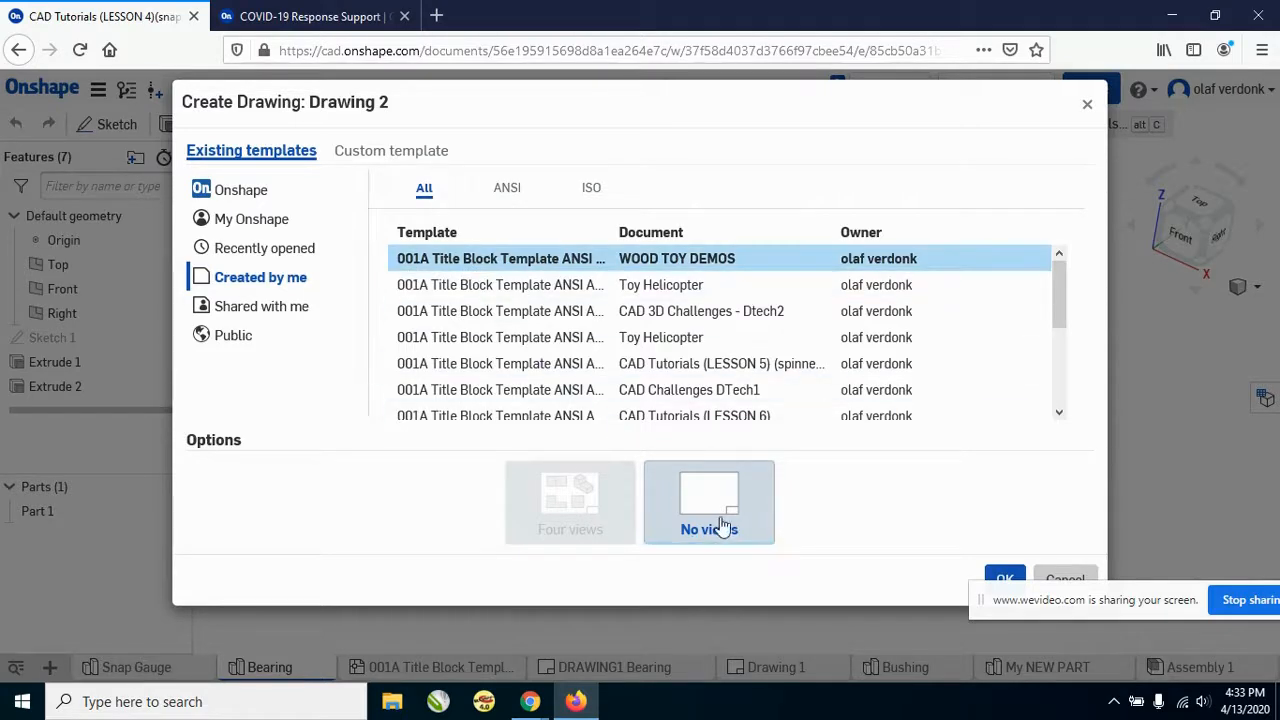
pyautogui.click(1004, 578)
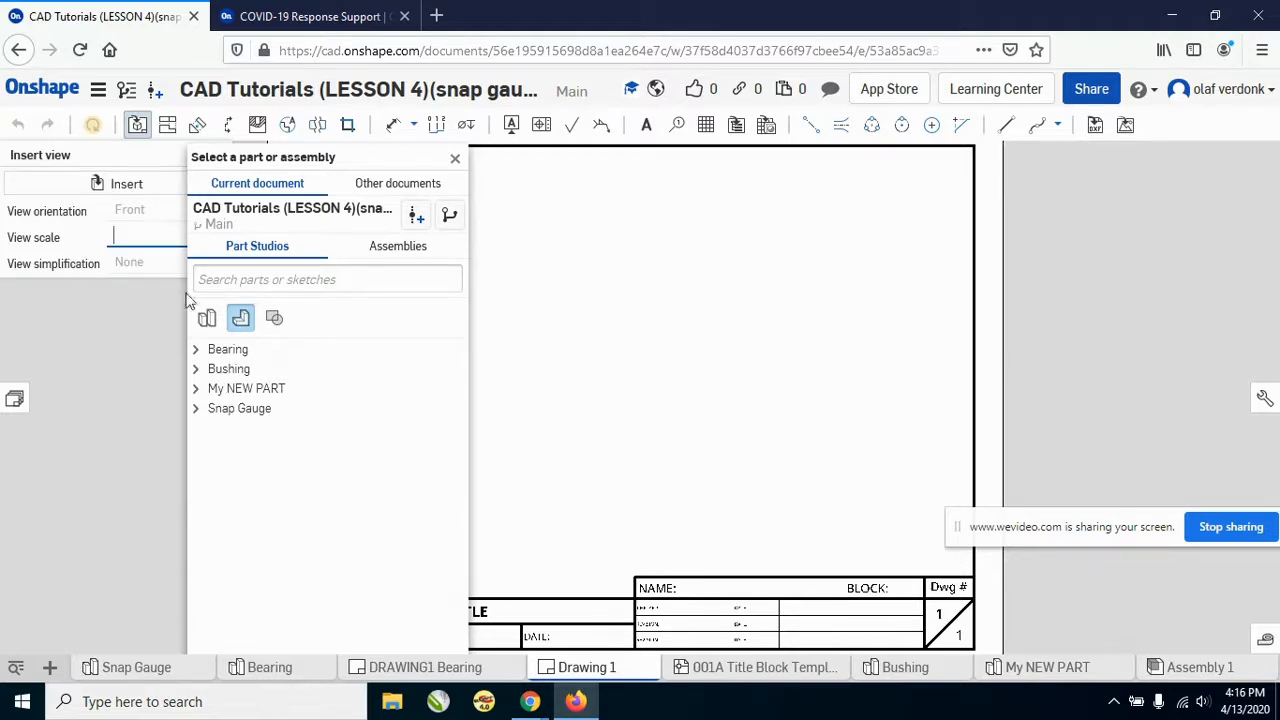
# Place the front view of the Bearing's Part 1 at 1:4 scale near the sheet's centre and project its top view above it
pyautogui.click(212, 372)
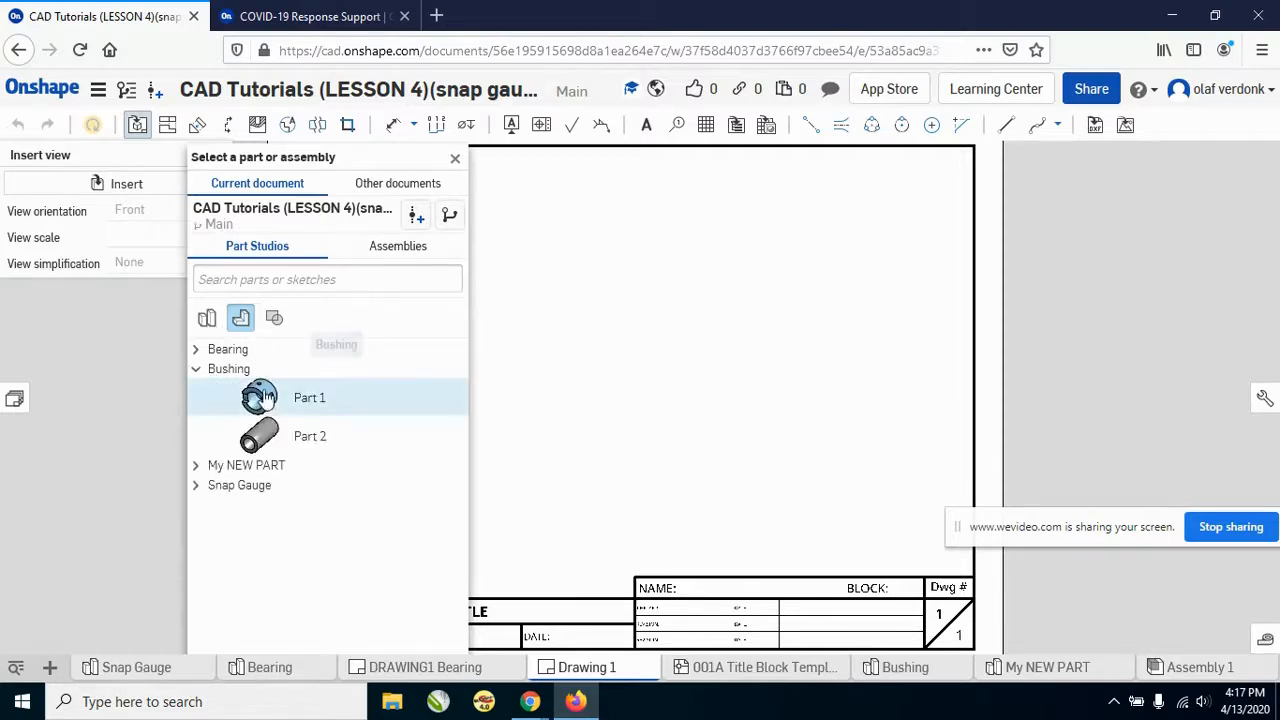
pyautogui.click(225, 356)
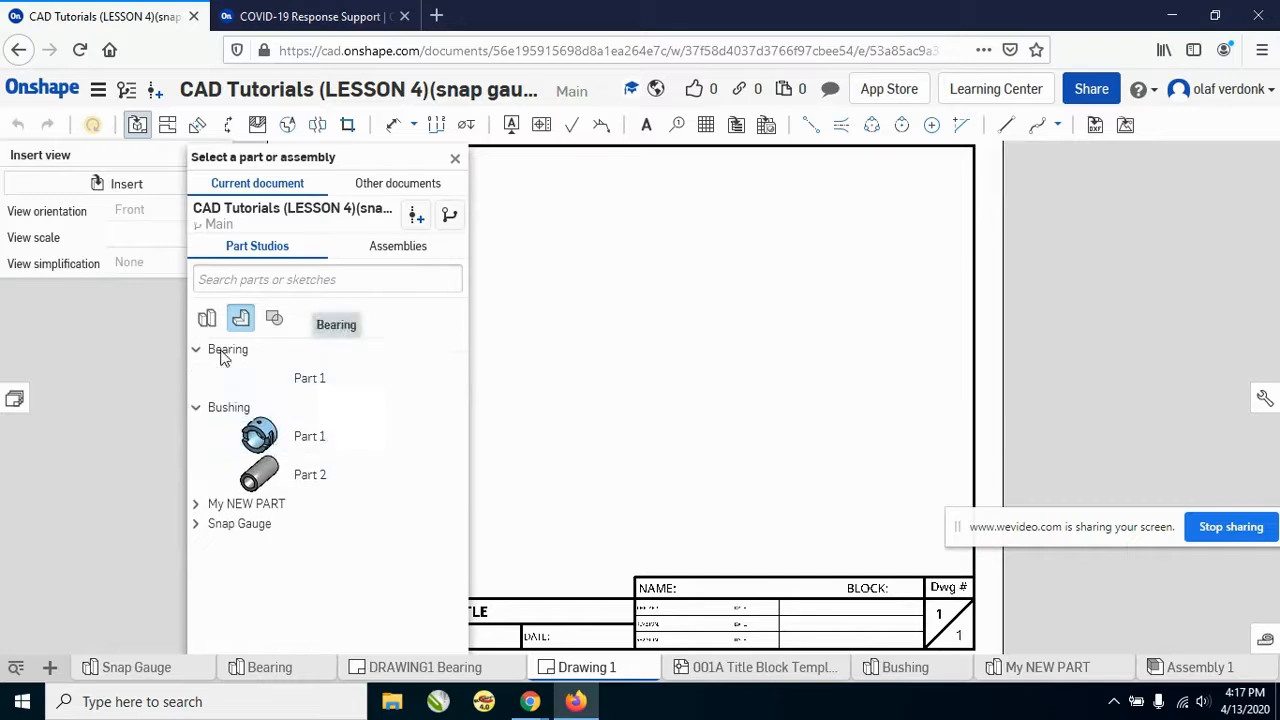
pyautogui.click(271, 380)
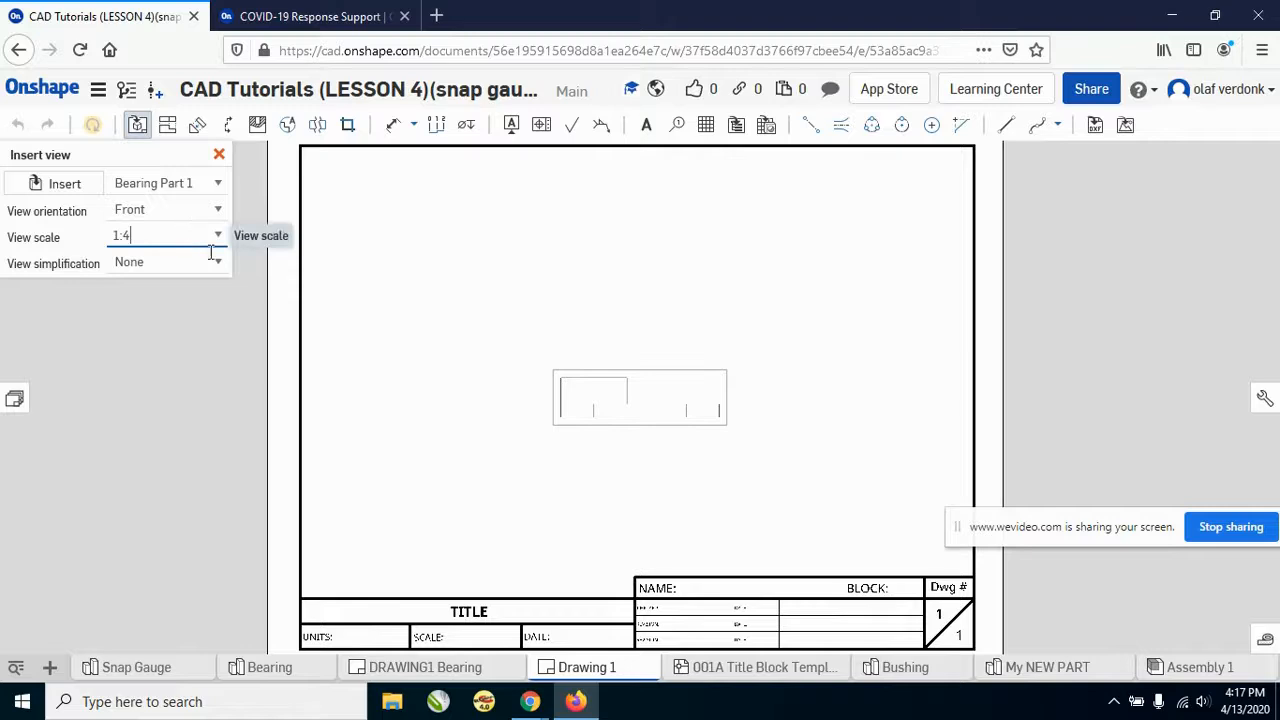
pyautogui.click(646, 428)
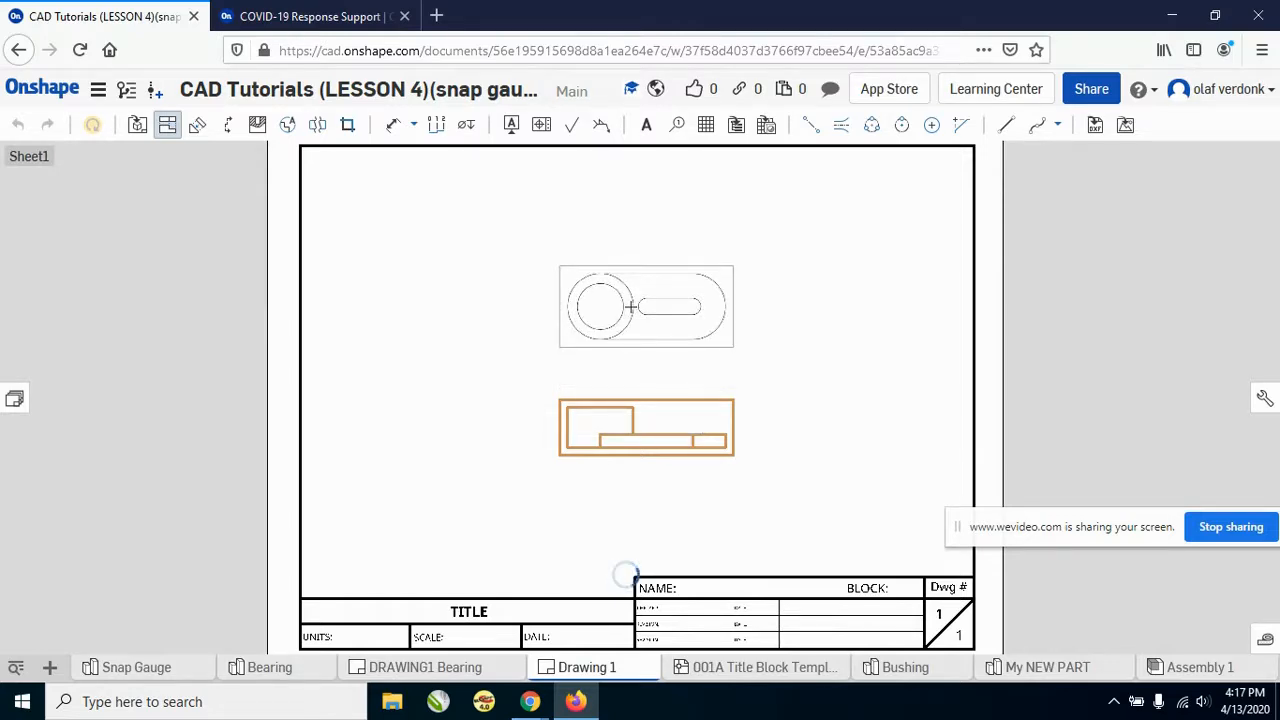
pyautogui.click(630, 306)
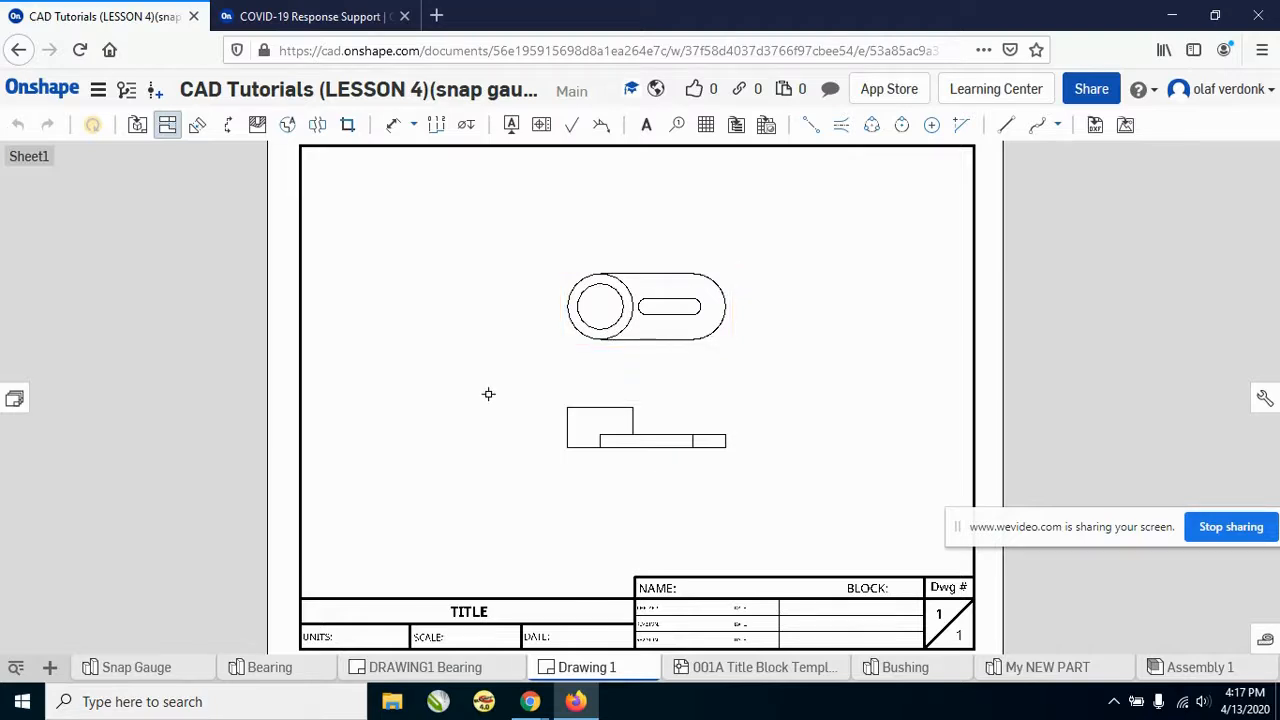
pyautogui.press('Escape')
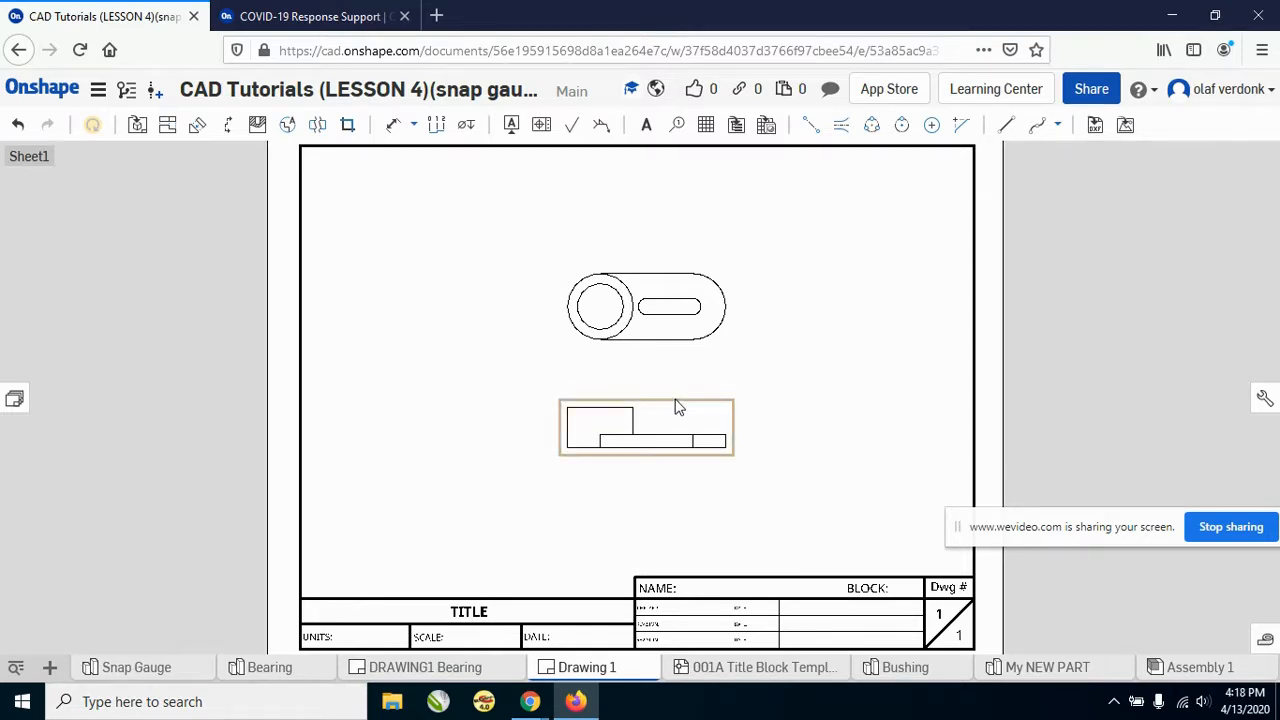
# Try a 1:1 scale for the bearing's front view in its view properties, and settle on 1:2
pyautogui.click(600, 423)
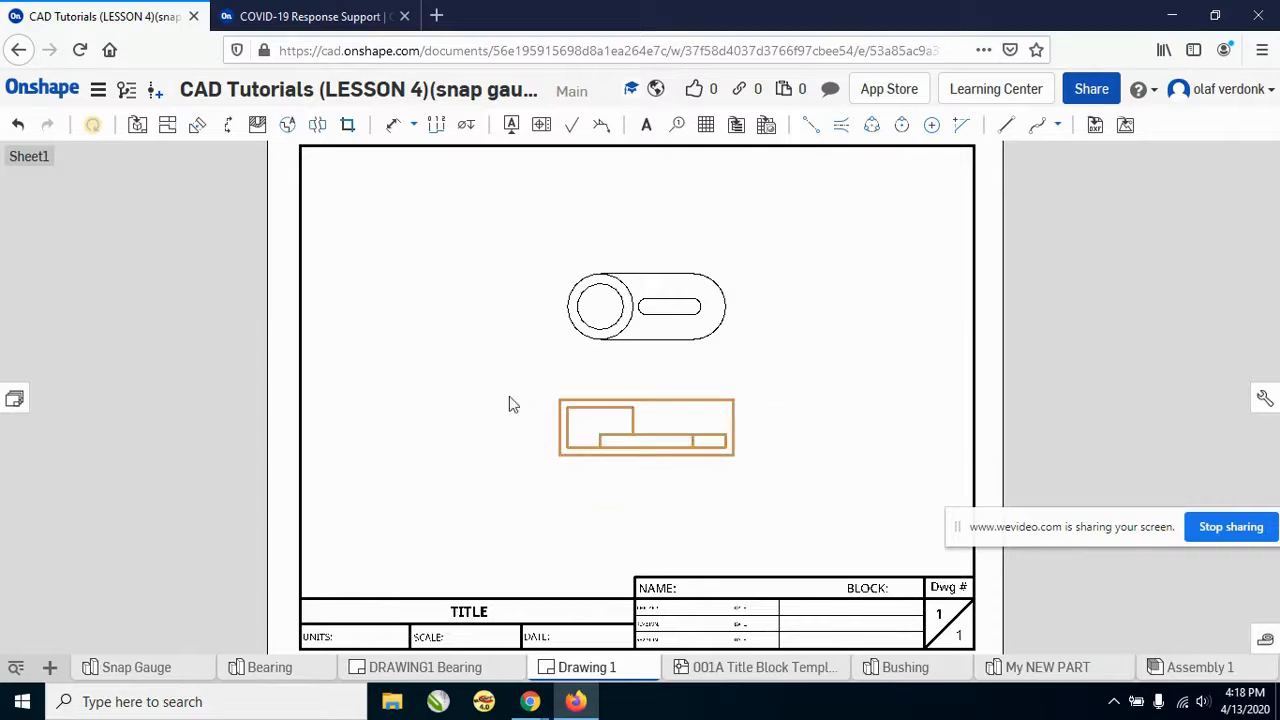
pyautogui.rightClick(643, 428)
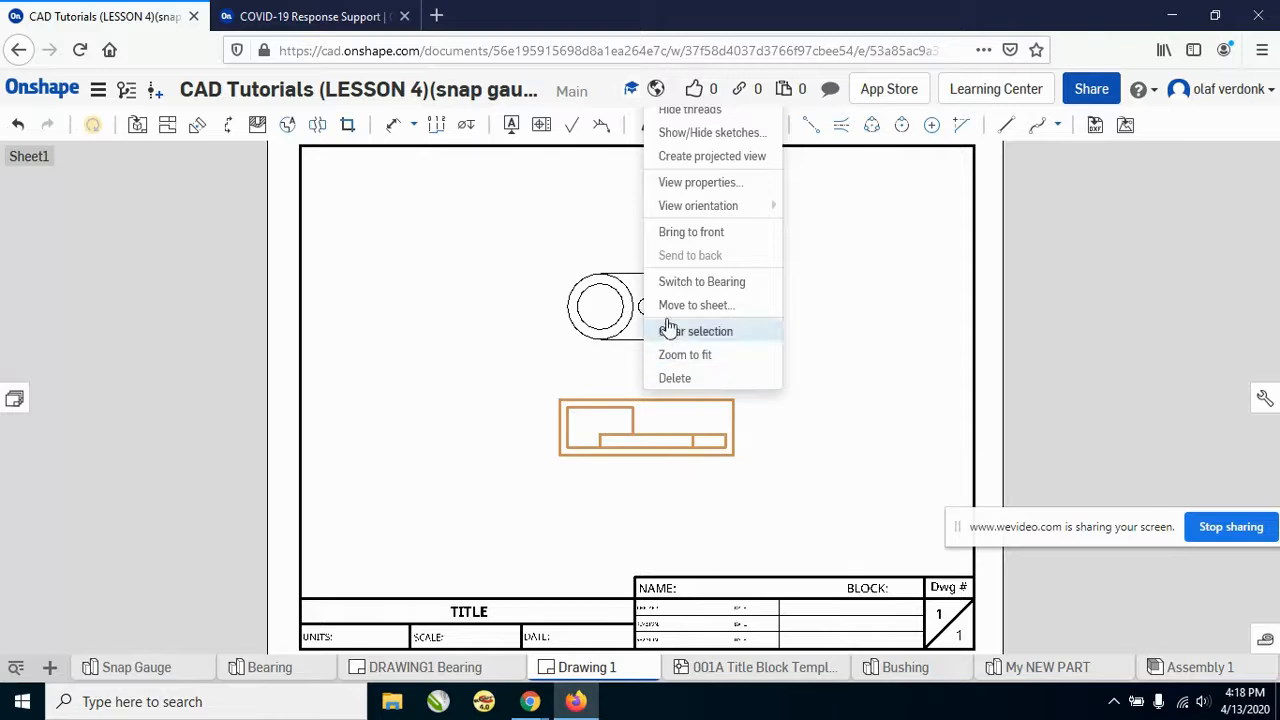
pyautogui.click(690, 183)
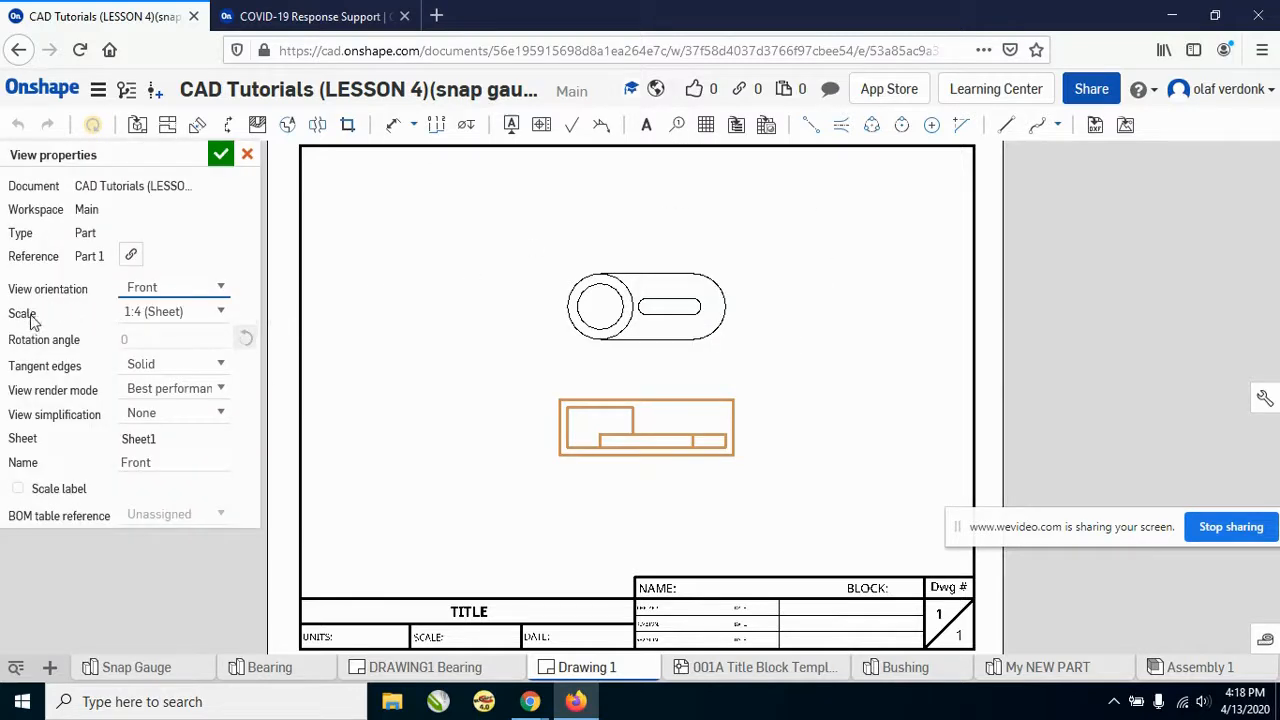
pyautogui.click(220, 316)
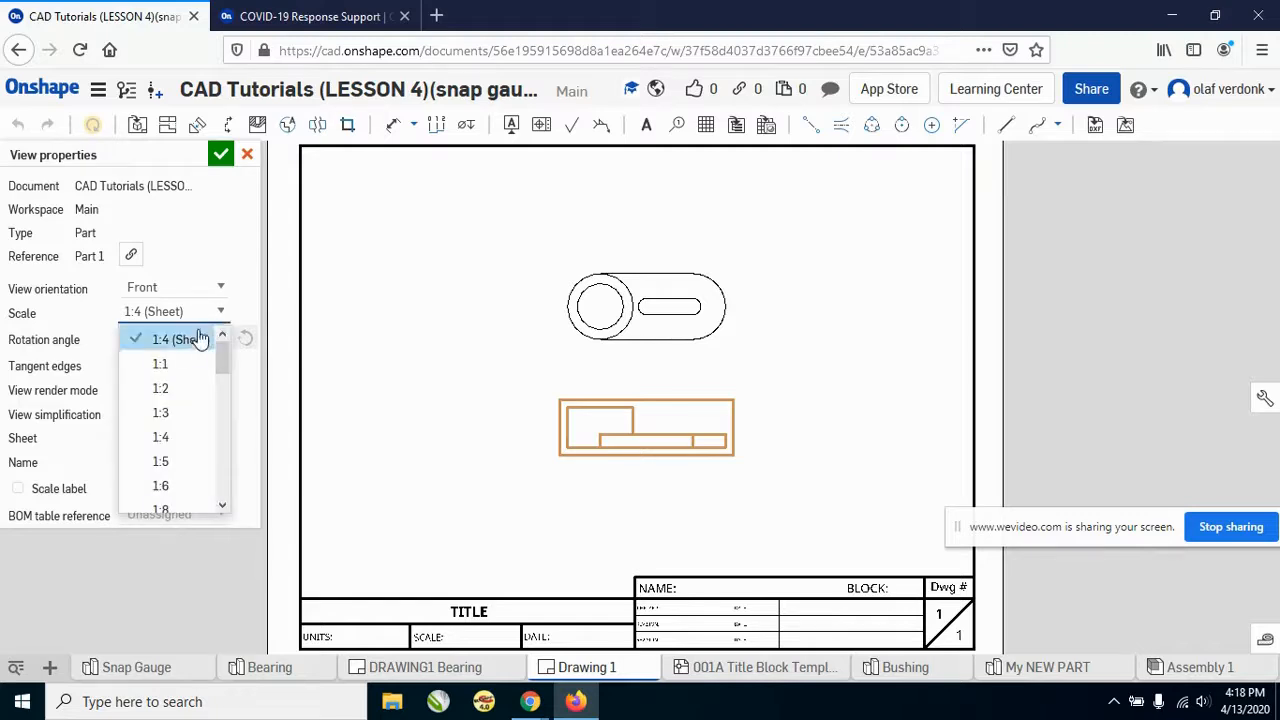
pyautogui.click(165, 364)
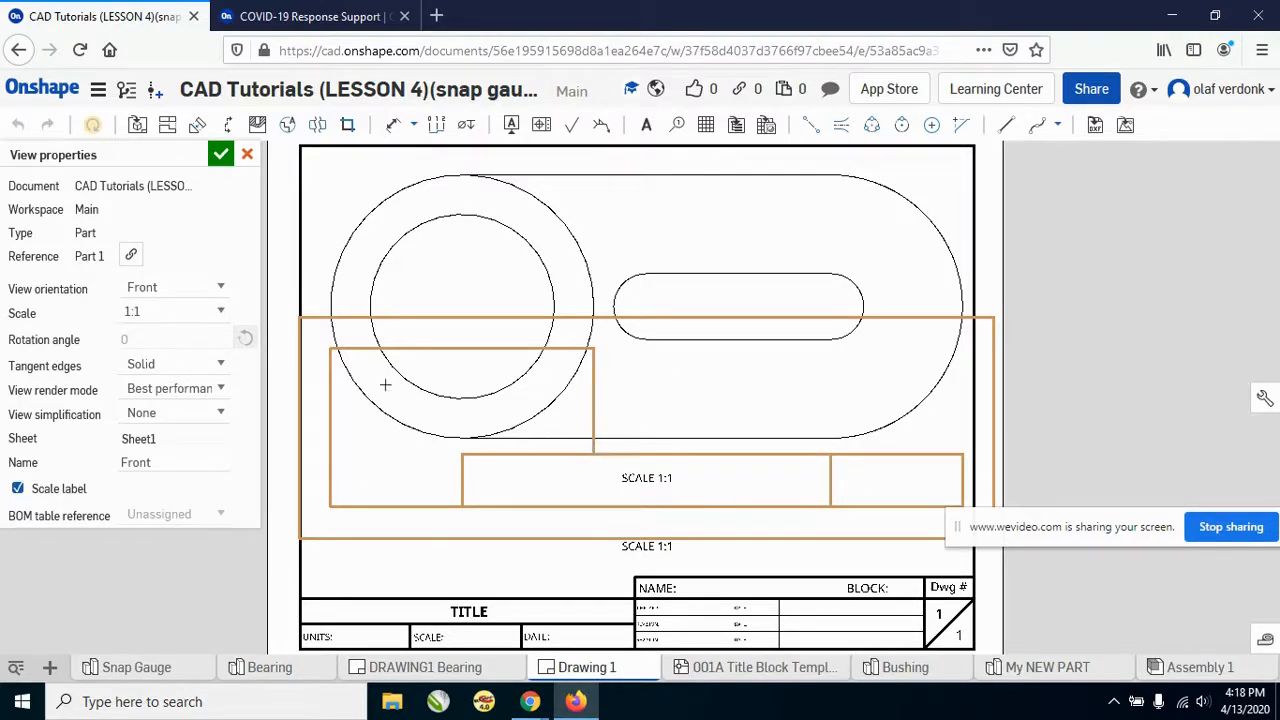
pyautogui.click(223, 325)
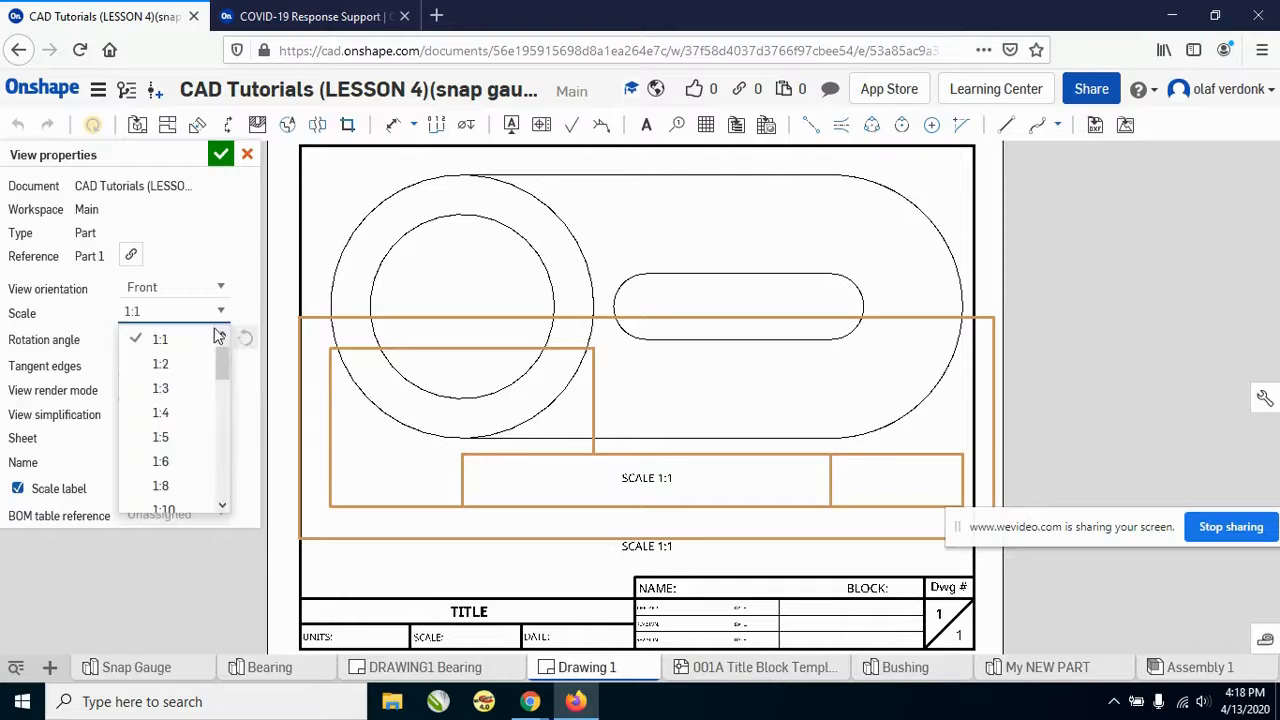
pyautogui.click(190, 364)
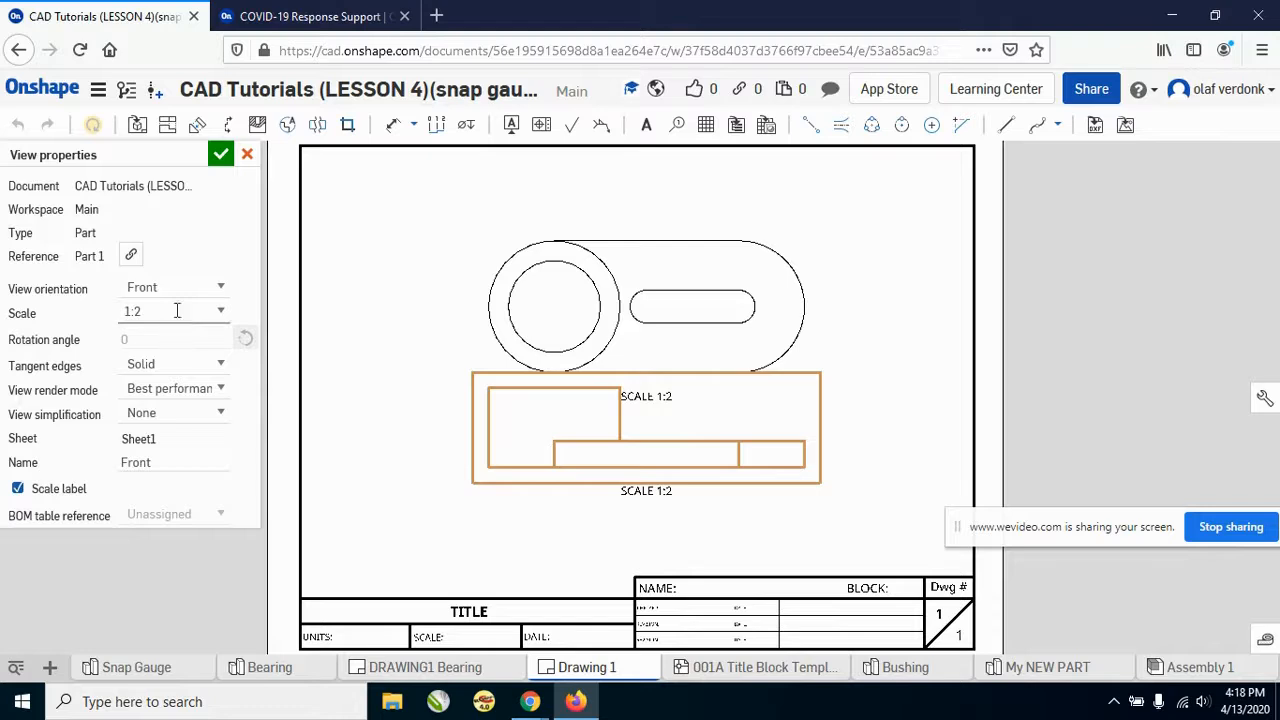
pyautogui.click(221, 158)
# Move the front view lower and the top view higher to space them apart, keeping the aligned pair near the sheet's centre
pyautogui.moveTo(590, 459); pyautogui.dragTo(593, 490)
pyautogui.moveTo(593, 355); pyautogui.dragTo(594, 328)
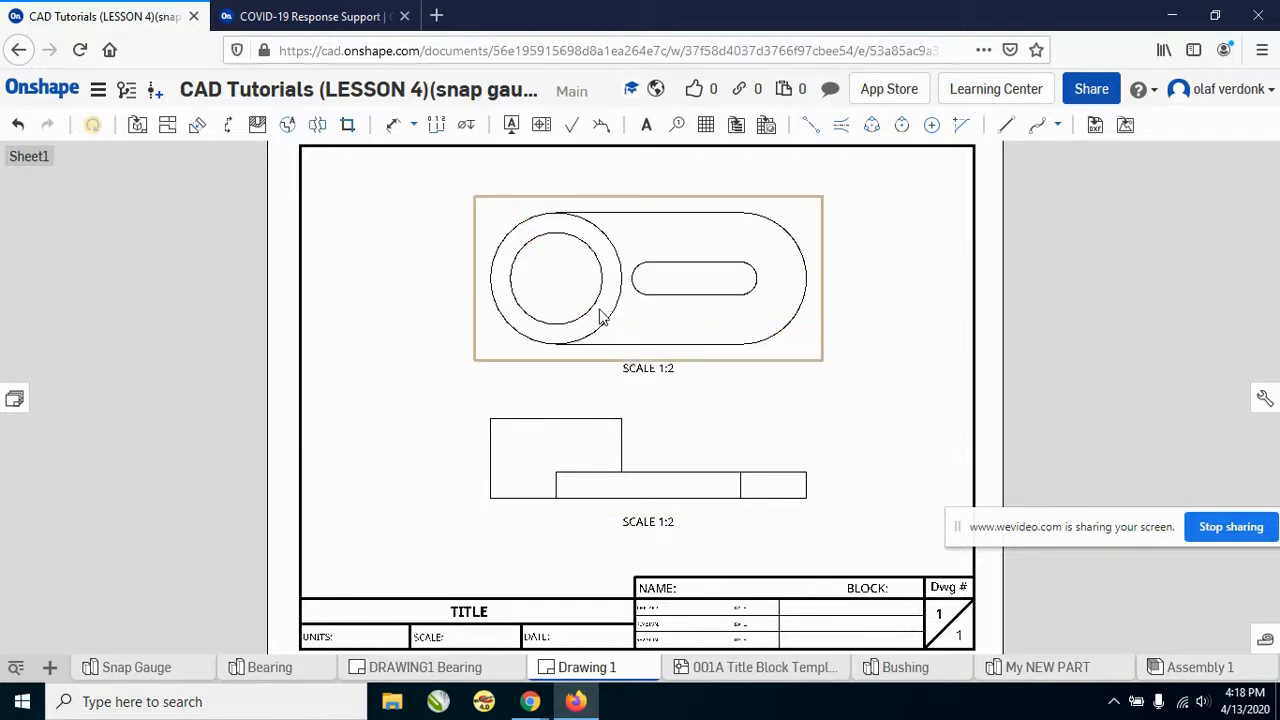
pyautogui.moveTo(597, 317); pyautogui.dragTo(517, 316)
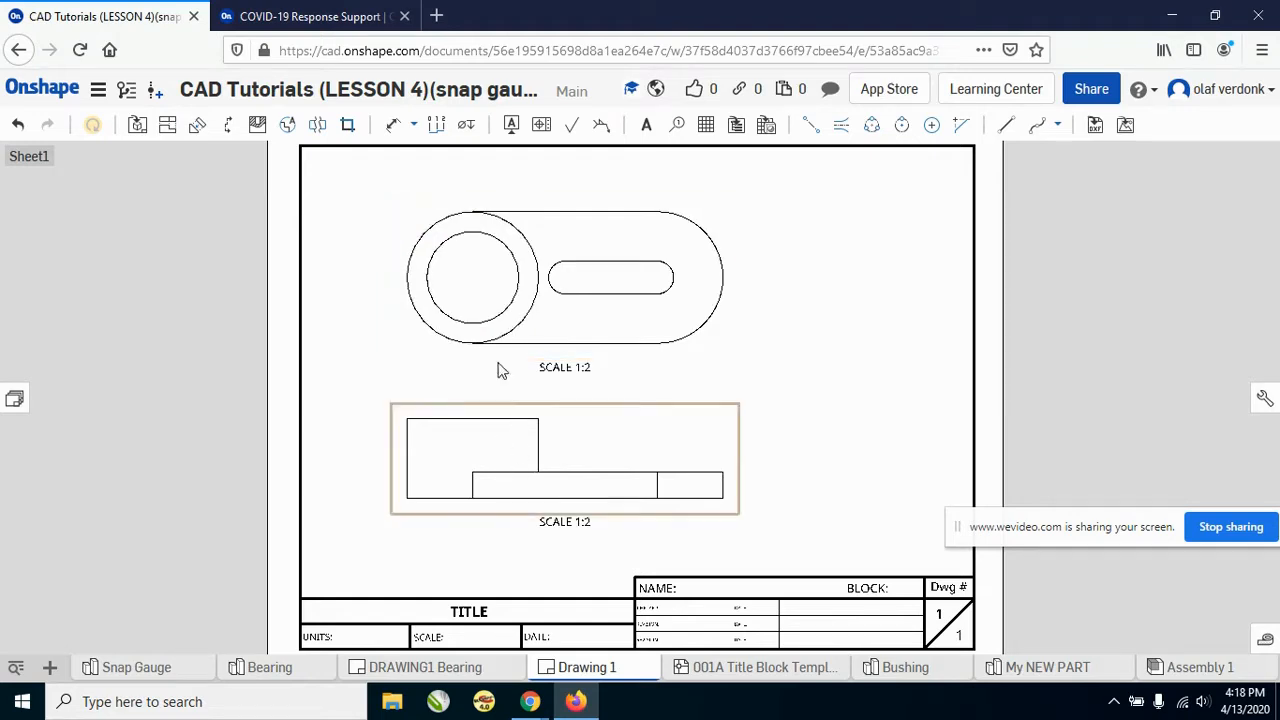
pyautogui.moveTo(497, 332); pyautogui.dragTo(590, 328)
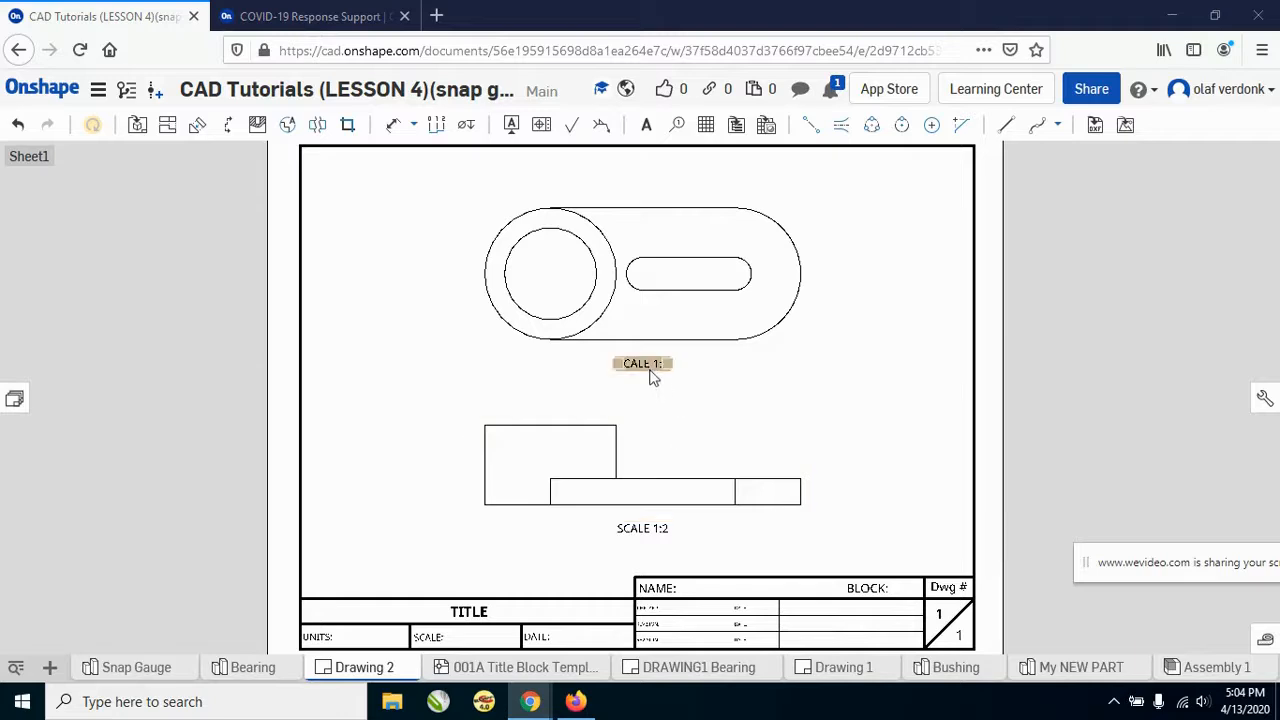
# Re-centre the aligned views sideways on the sheet and move both SCALE 1:2 labels to just above the title block's TITLE cell
pyautogui.scroll(5, 643, 365)
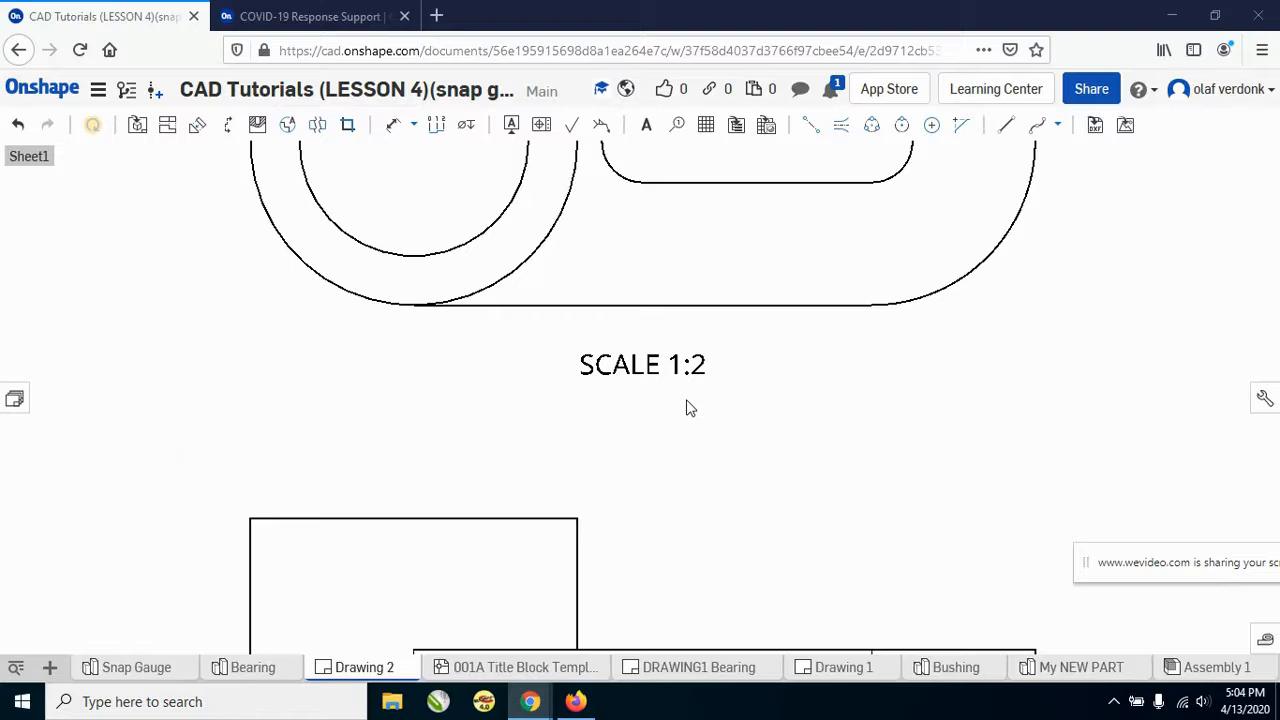
pyautogui.moveTo(602, 376); pyautogui.dragTo(718, 423)
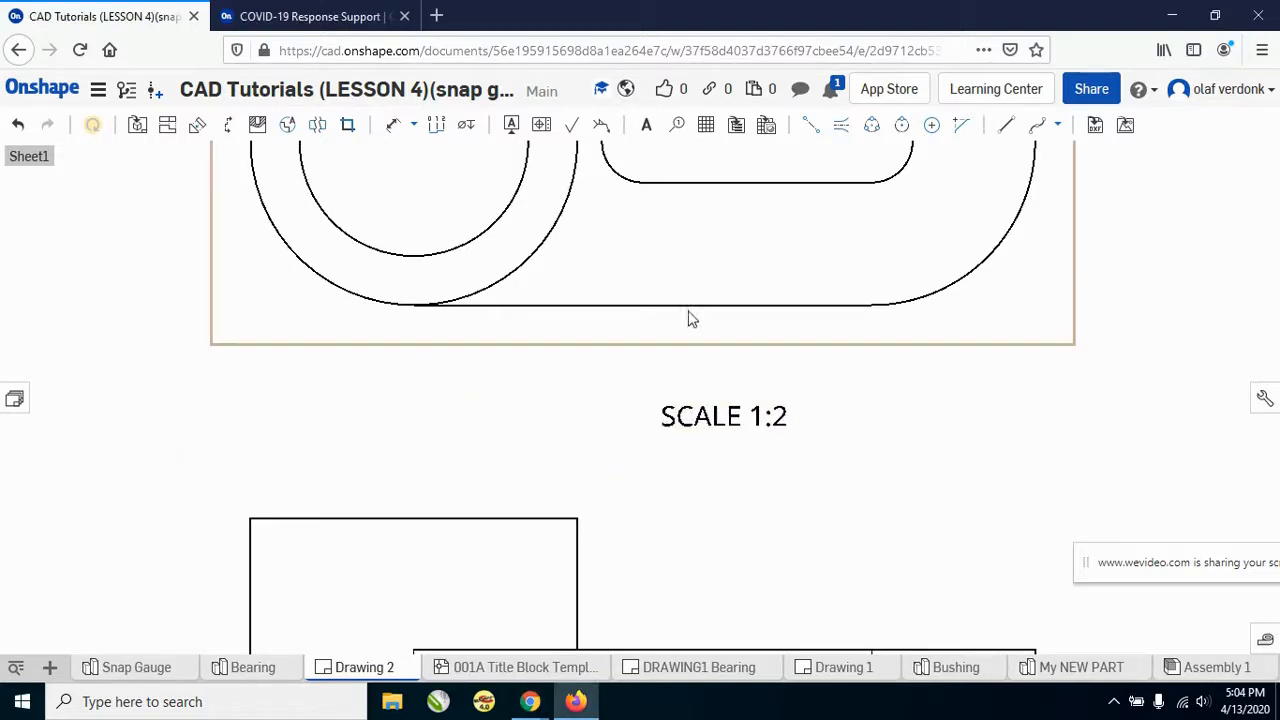
pyautogui.moveTo(698, 310); pyautogui.dragTo(589, 311)
pyautogui.scroll(-4, 700, 316)
pyautogui.scroll(-2, 703, 317)
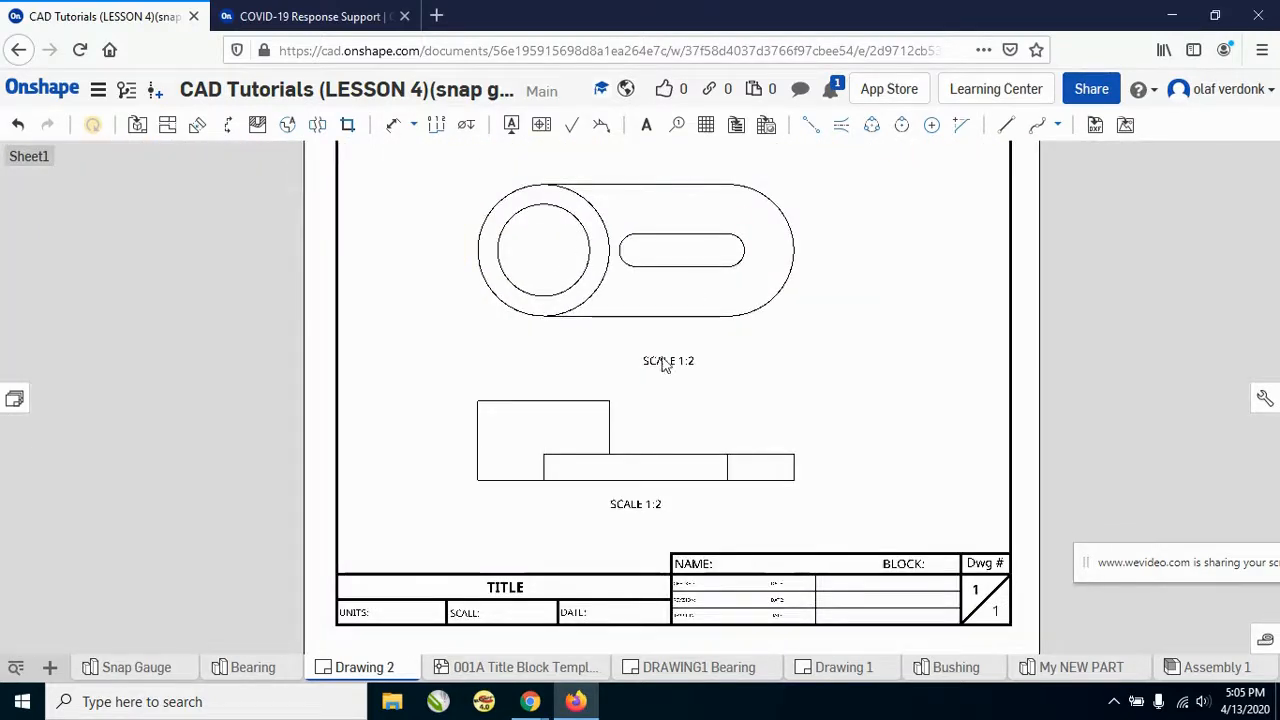
pyautogui.click(690, 330)
pyautogui.moveTo(689, 323); pyautogui.dragTo(695, 323)
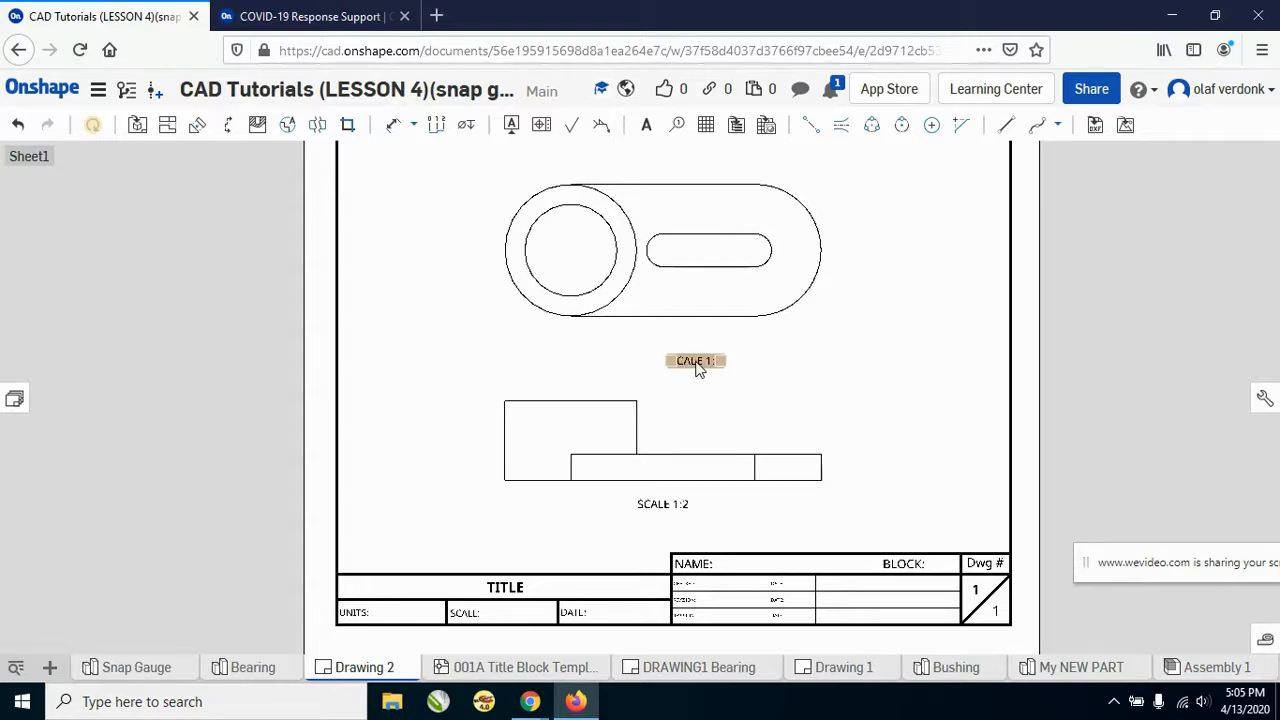
pyautogui.moveTo(698, 368); pyautogui.dragTo(462, 562)
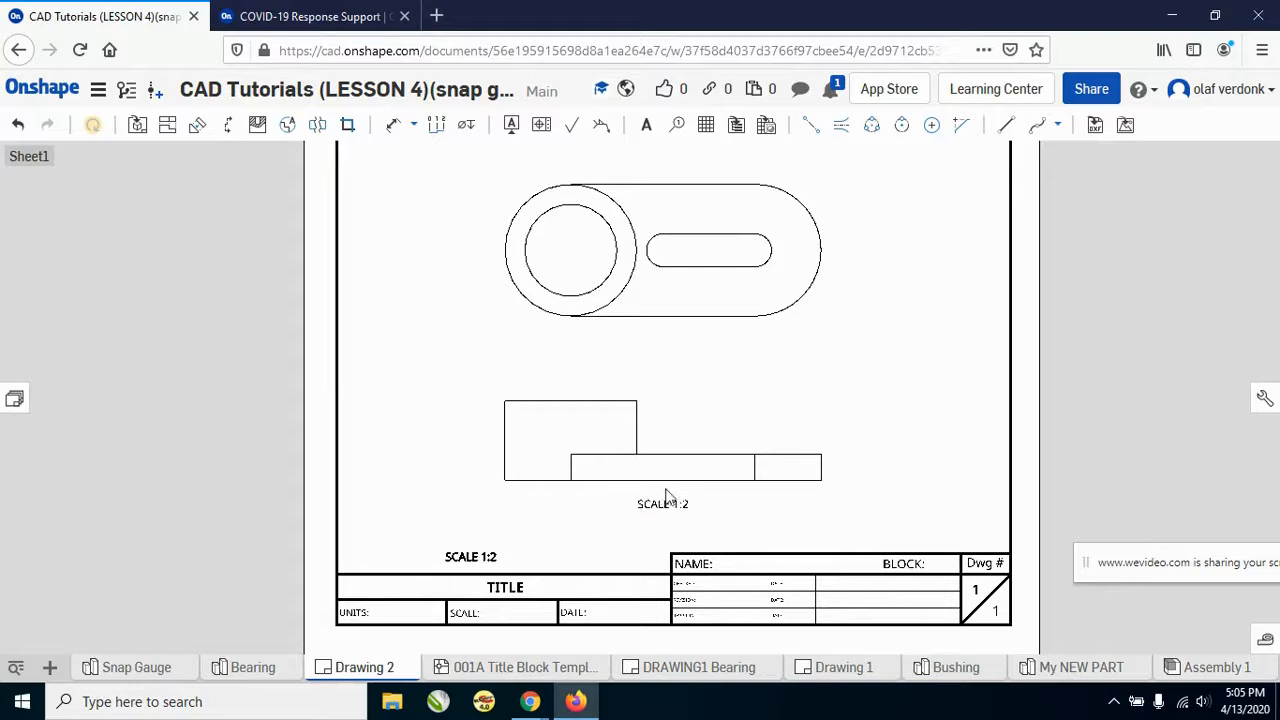
pyautogui.moveTo(658, 504); pyautogui.dragTo(548, 554)
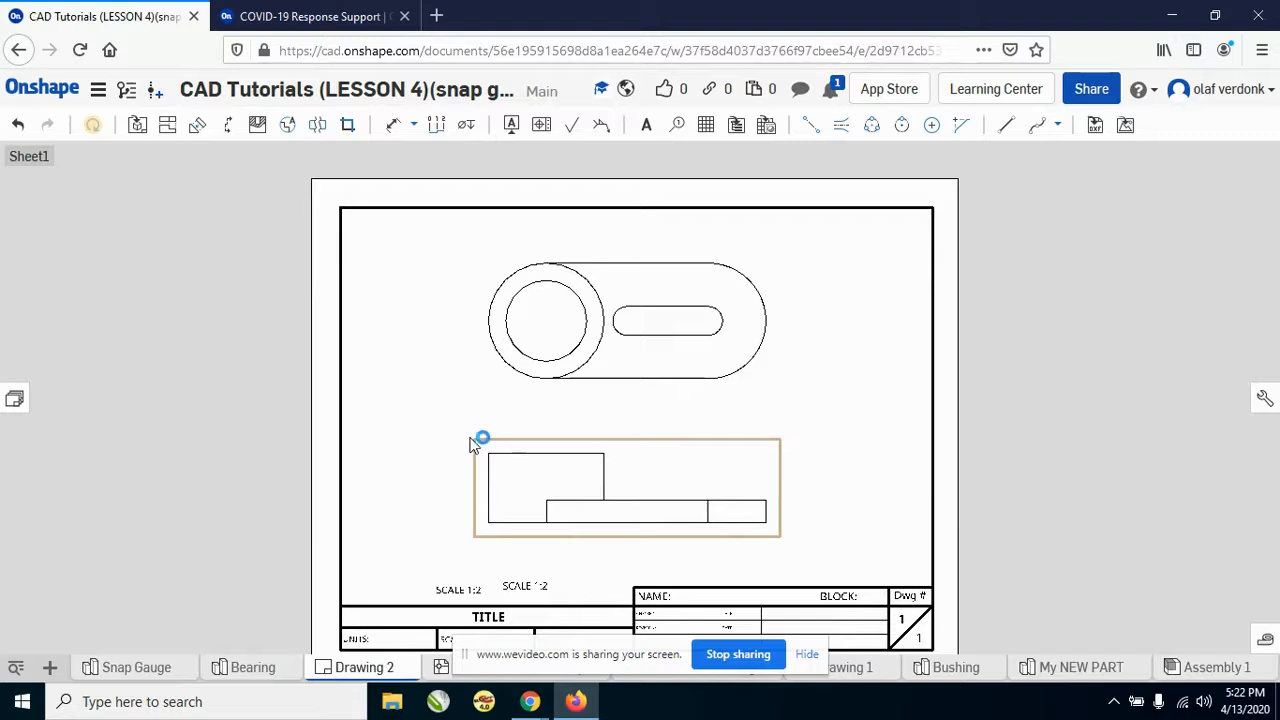
# Show hidden lines in the bearing's front view and check the dashed hole and slot edges
pyautogui.rightClick(505, 513)
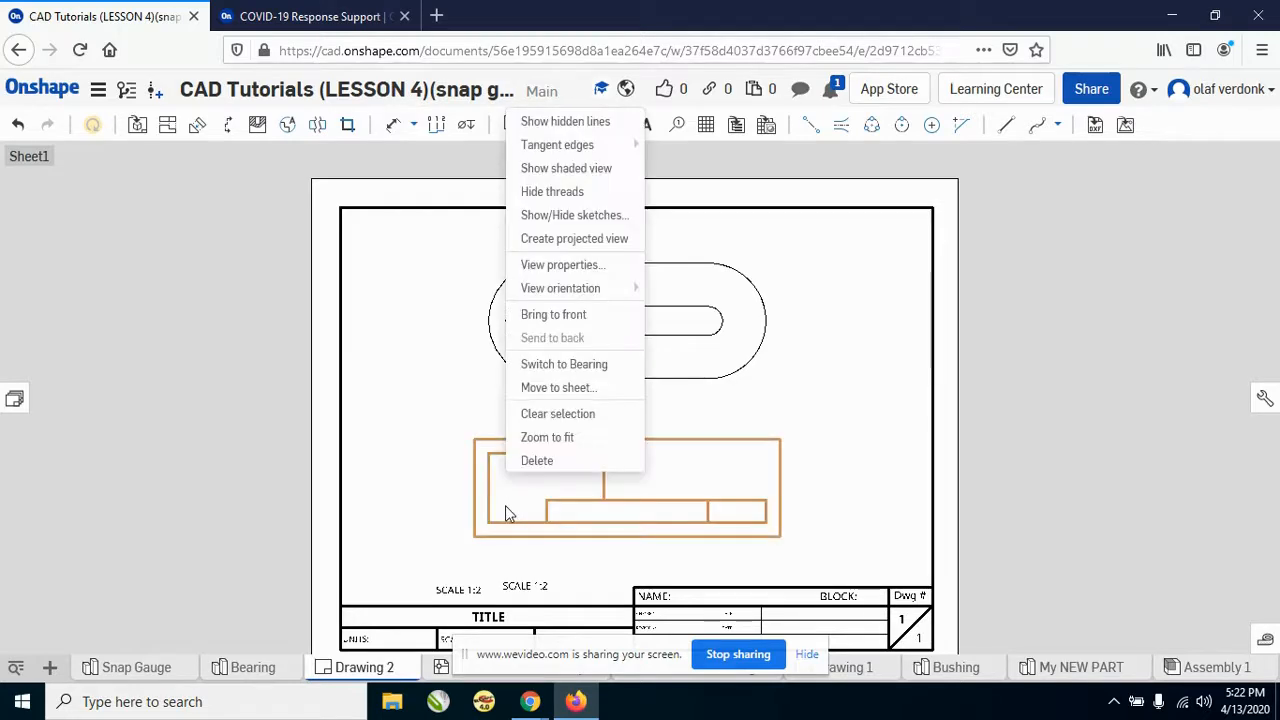
pyautogui.click(533, 122)
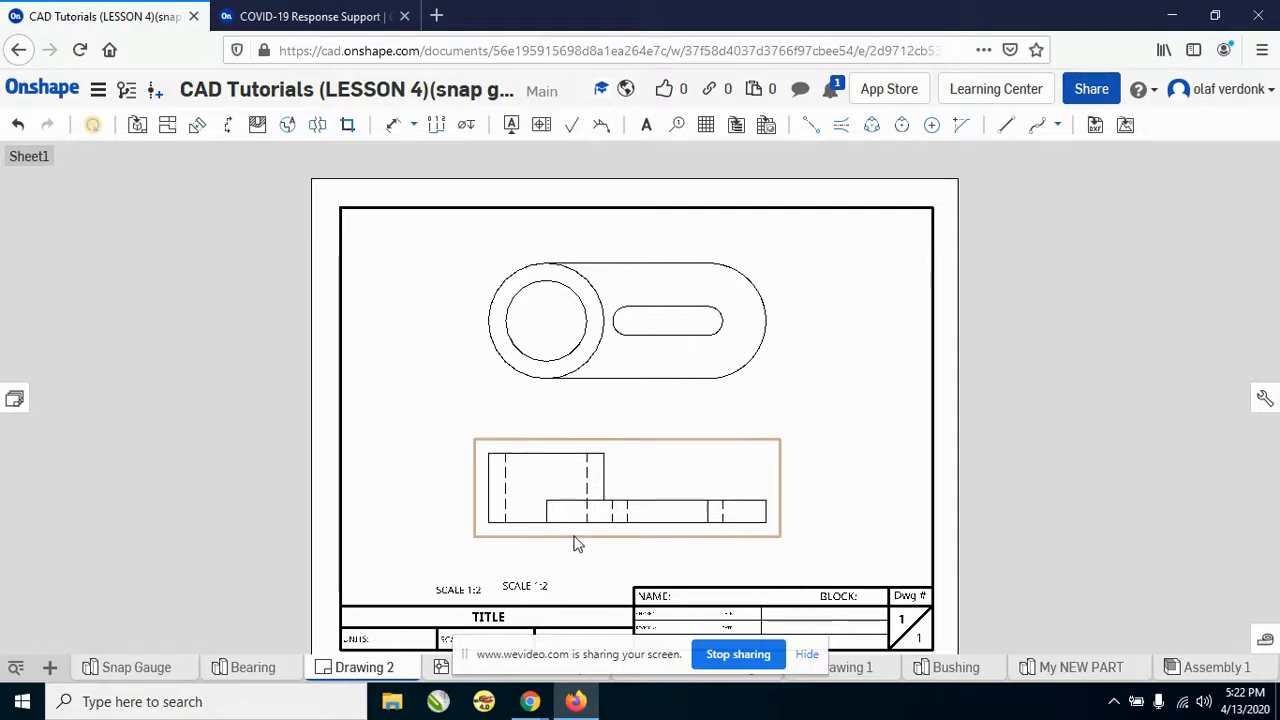
pyautogui.scroll(5, 651, 555)
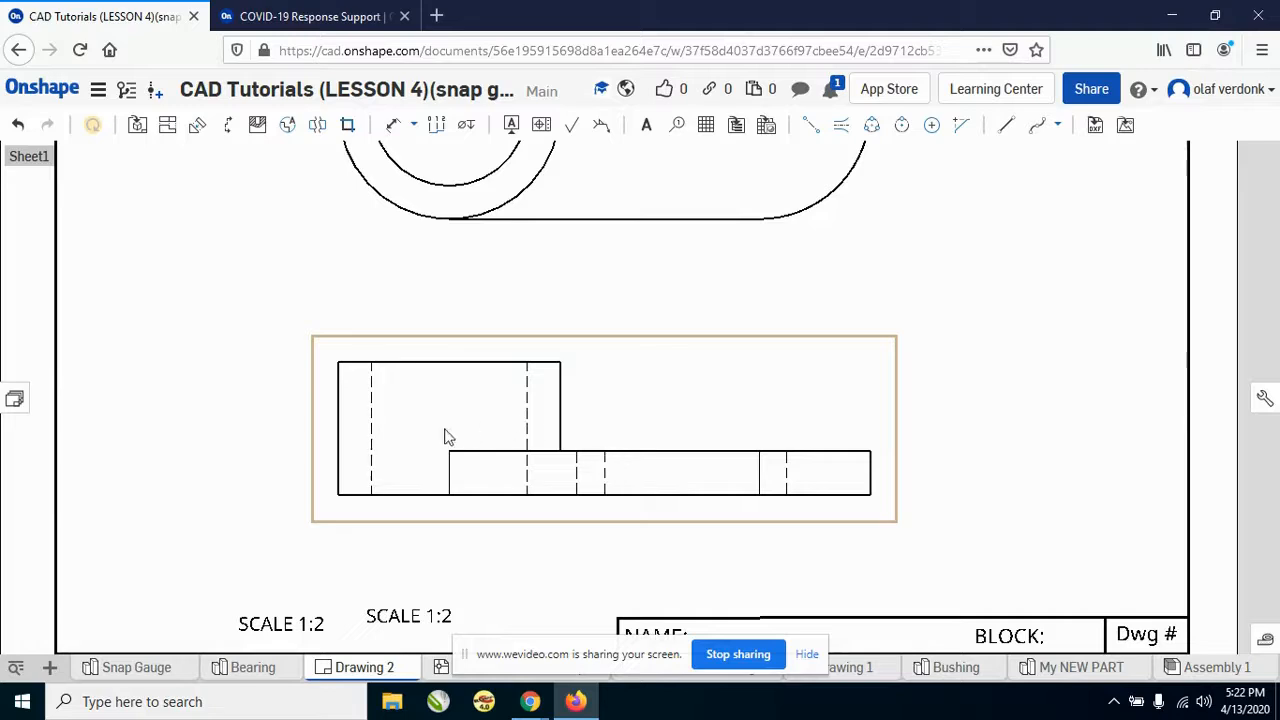
pyautogui.scroll(-5, 451, 469)
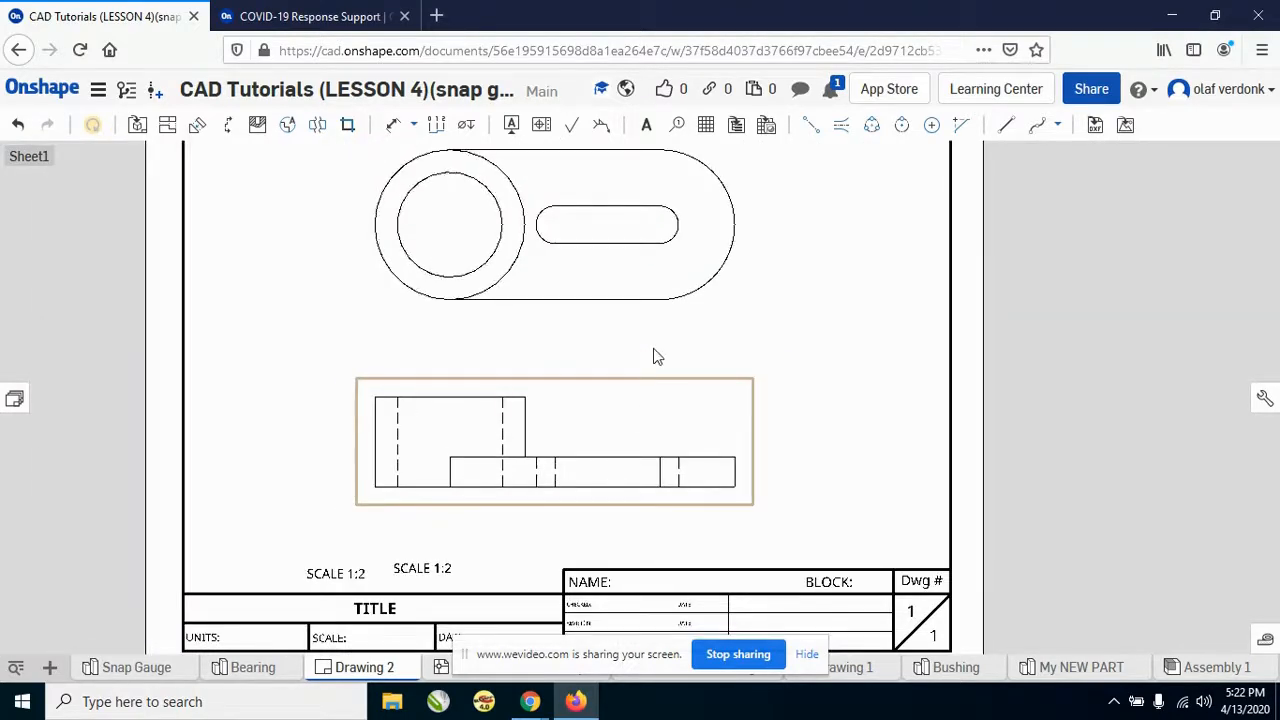
pyautogui.scroll(1, 655, 350)
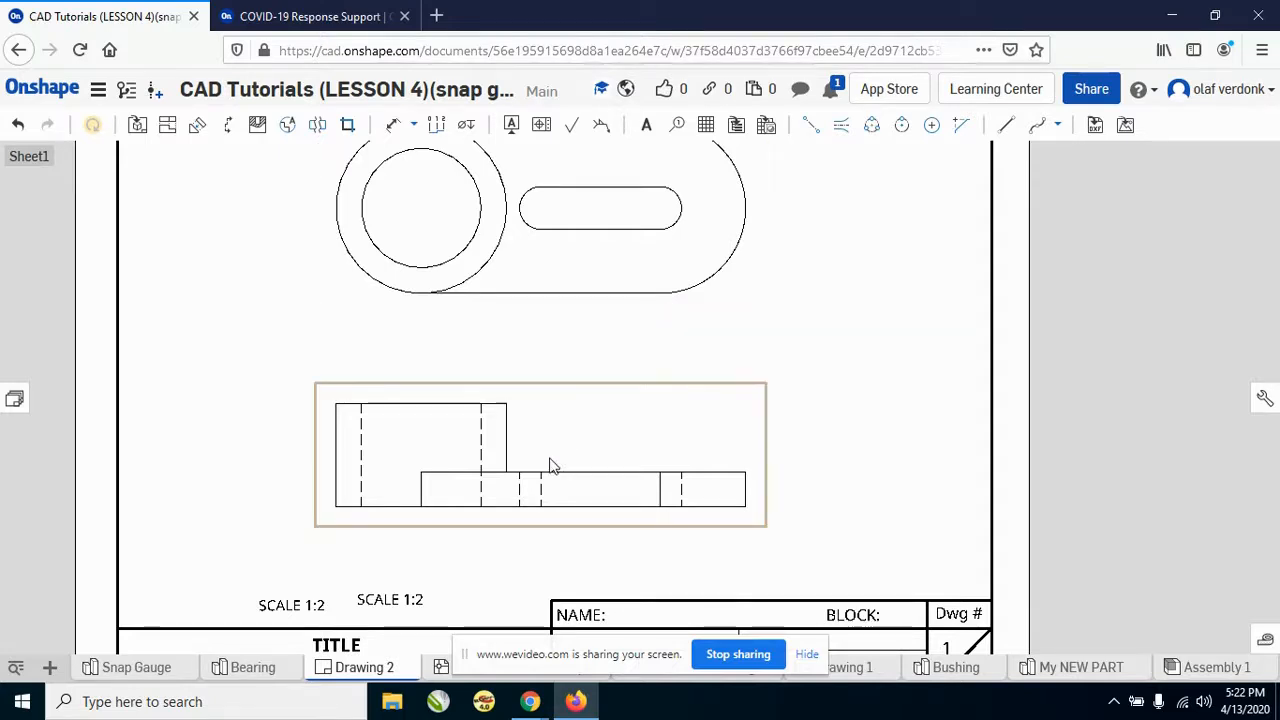
pyautogui.click(545, 489)
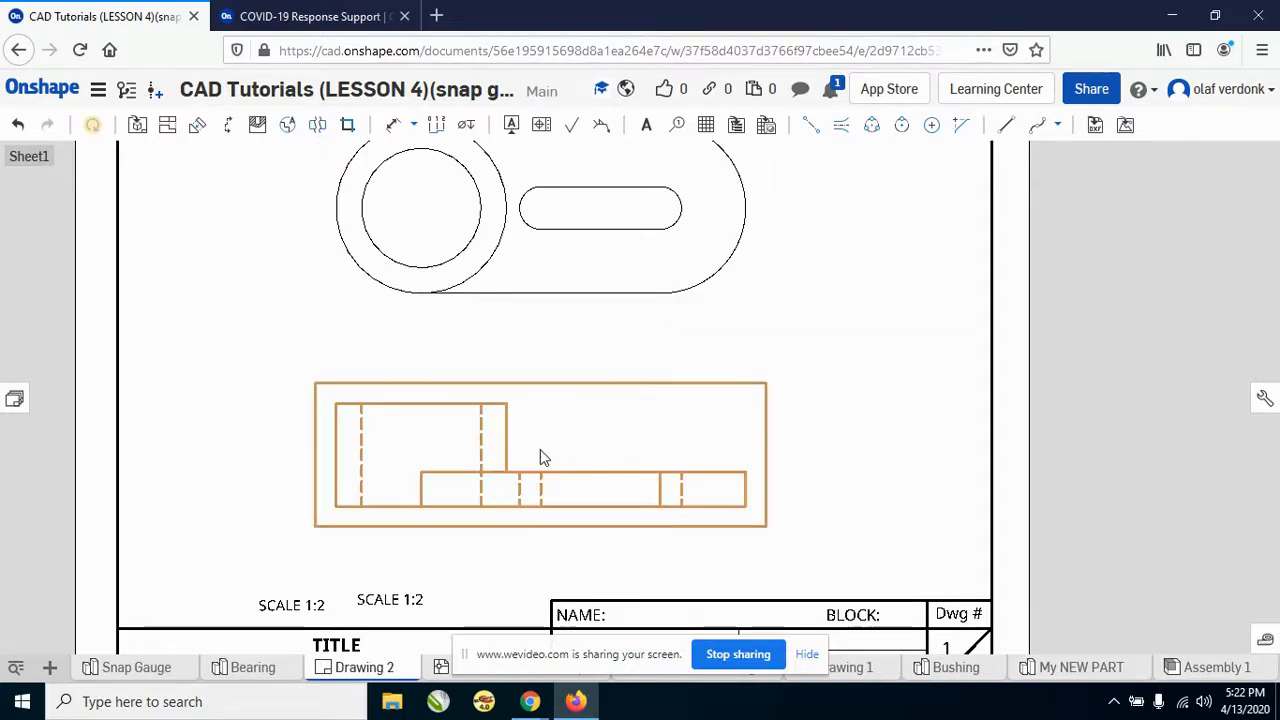
pyautogui.rightClick(540, 455)
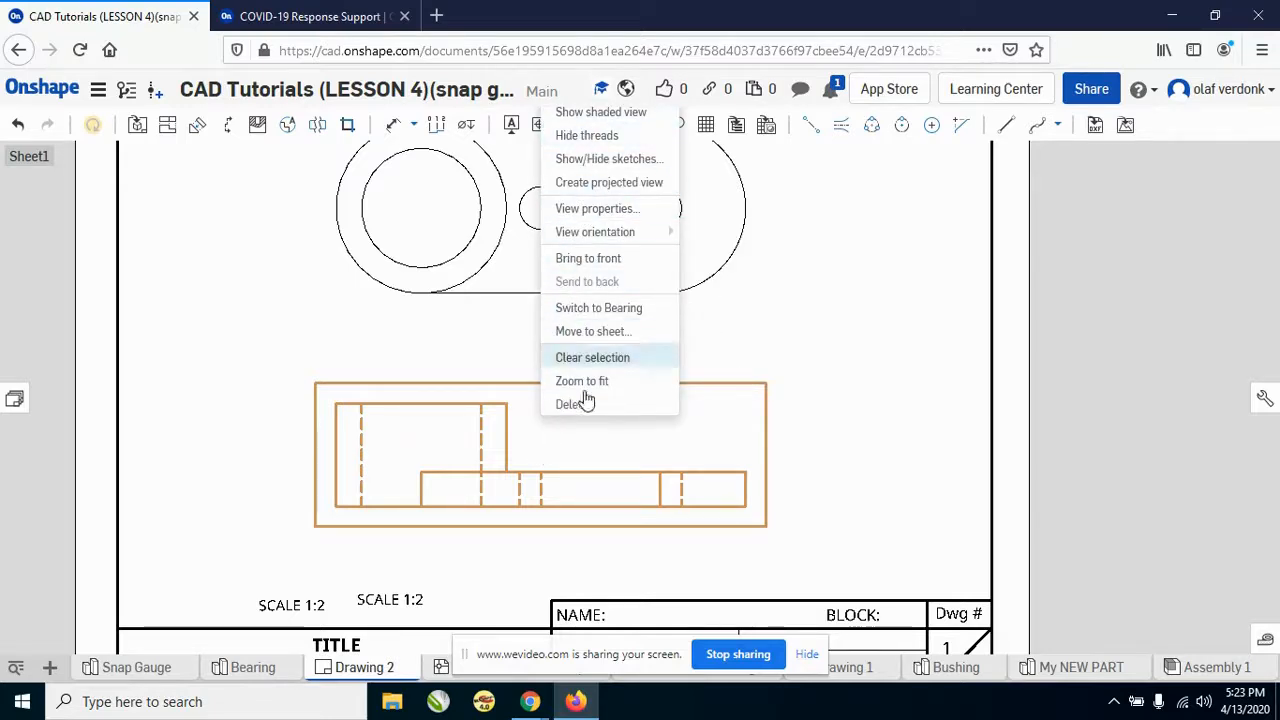
pyautogui.click(826, 430)
pyautogui.scroll(-1, 635, 541)
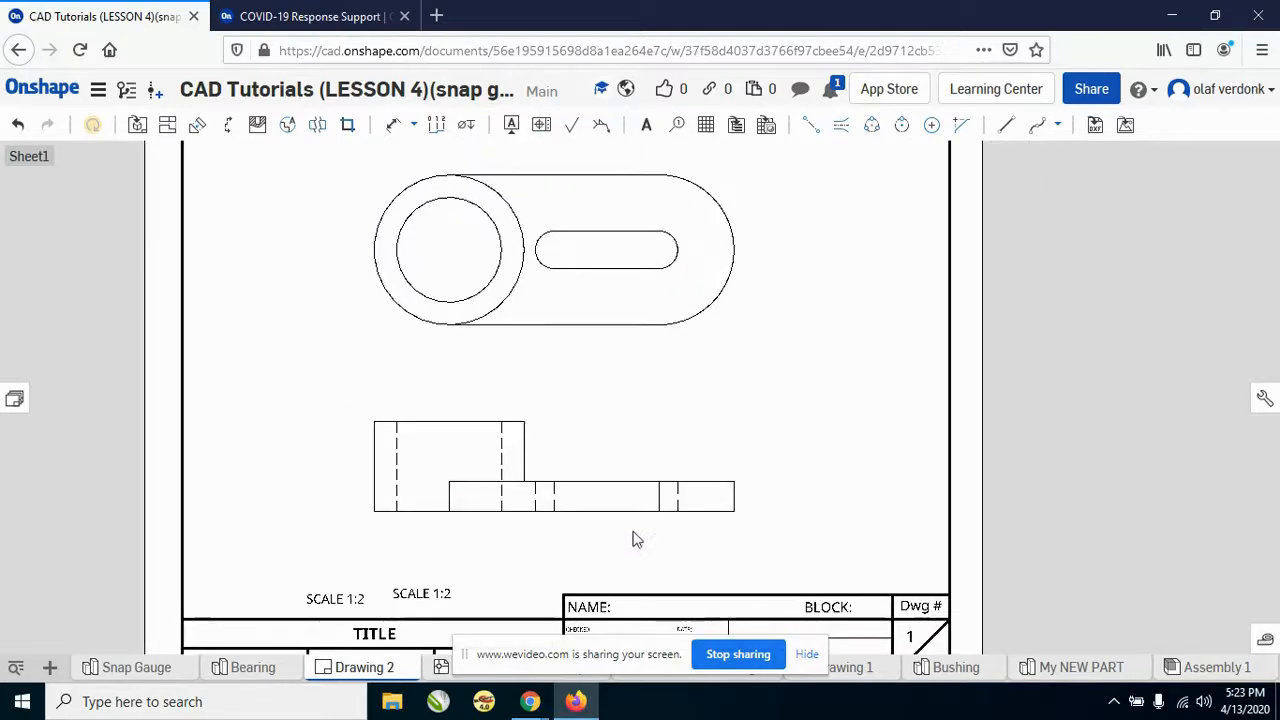
# Set the front view's tangent edges to Hidden and check the remaining lines
pyautogui.rightClick(590, 490)
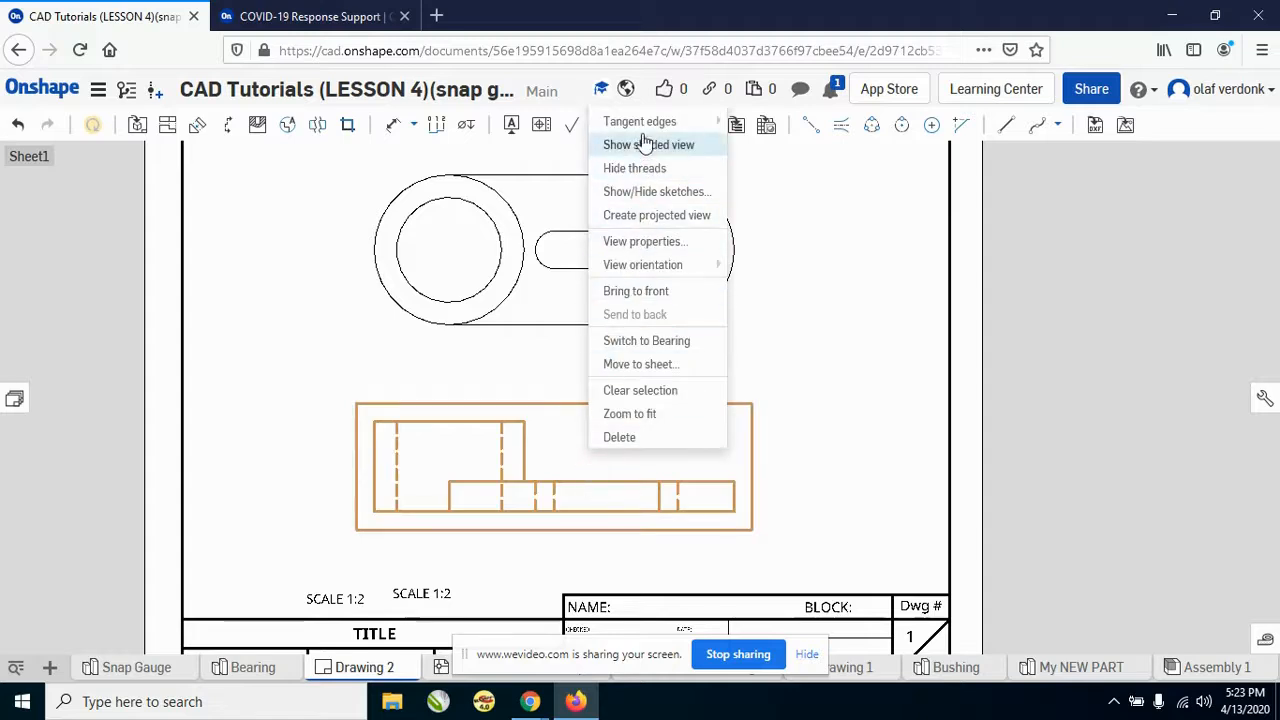
pyautogui.moveTo(643, 128)
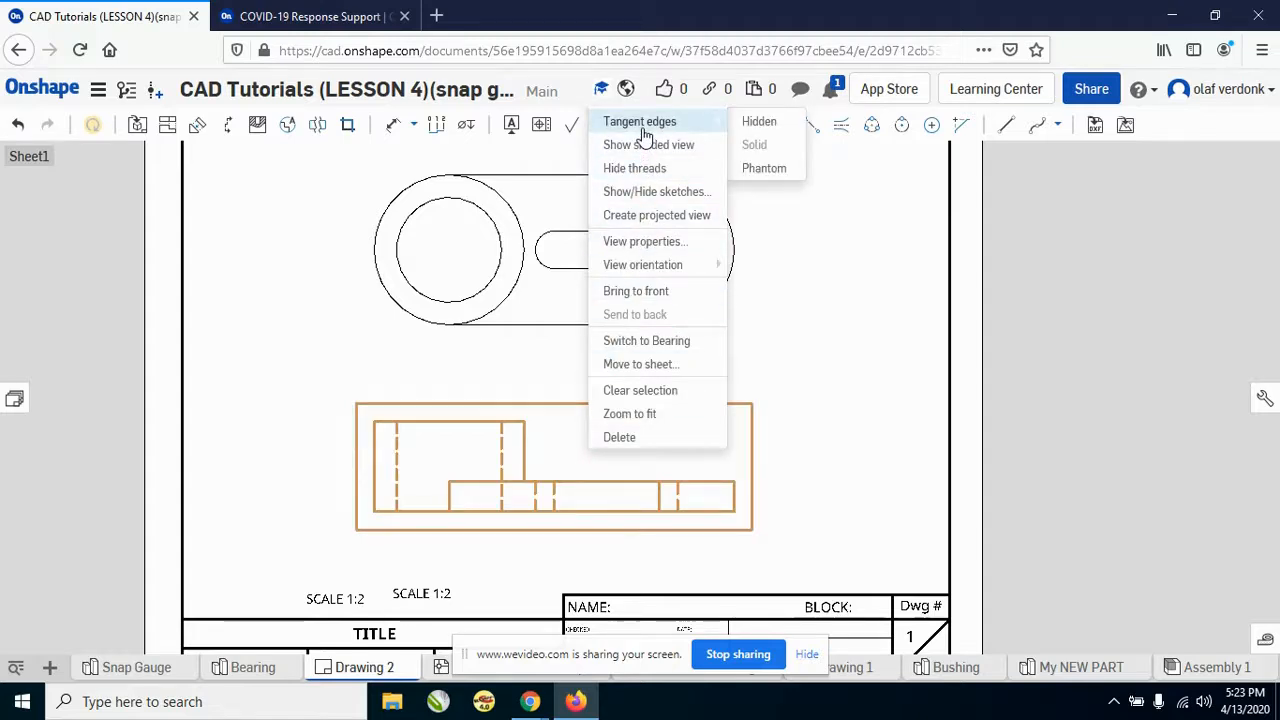
pyautogui.click(756, 123)
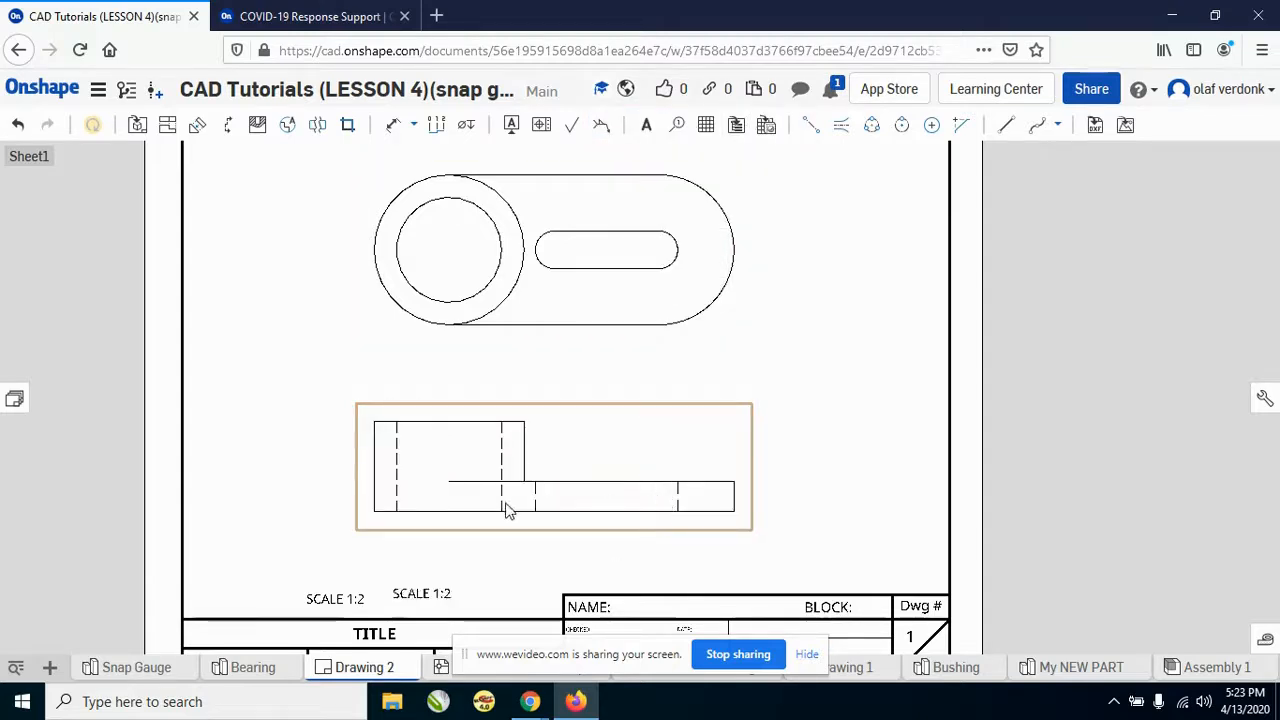
pyautogui.scroll(-2, 551, 524)
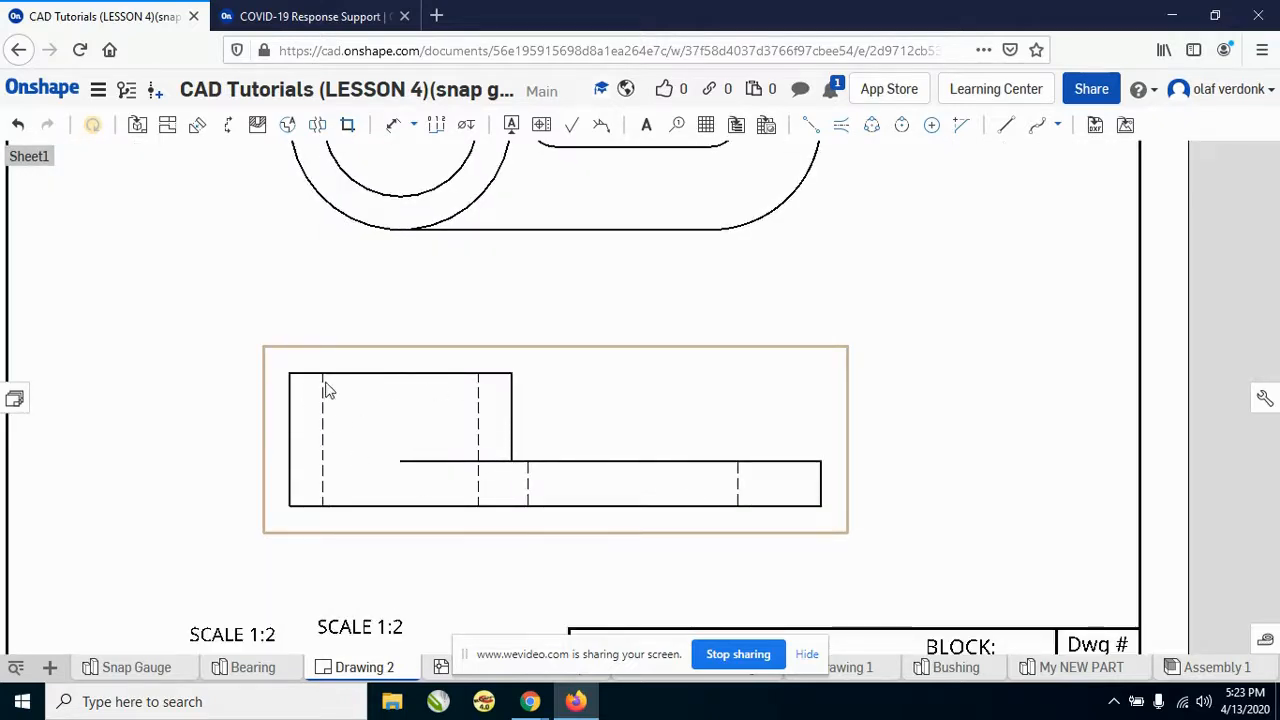
pyautogui.scroll(3, 582, 468)
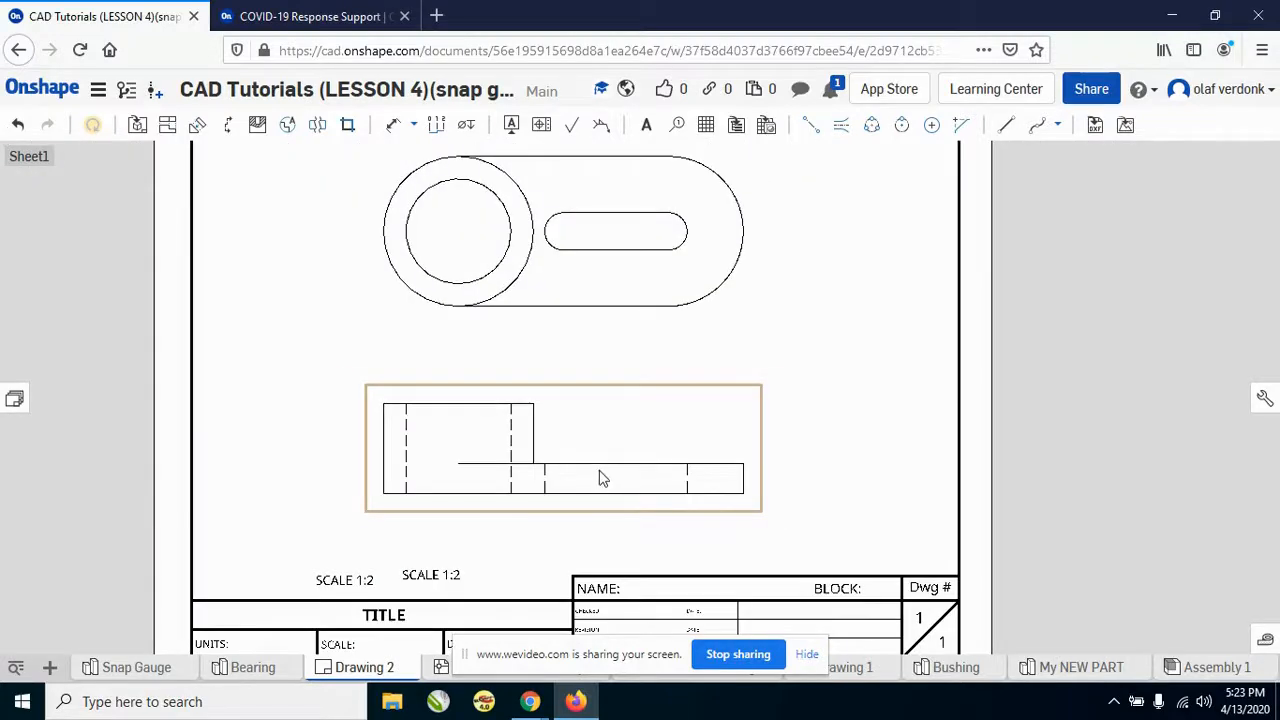
pyautogui.scroll(1, 596, 440)
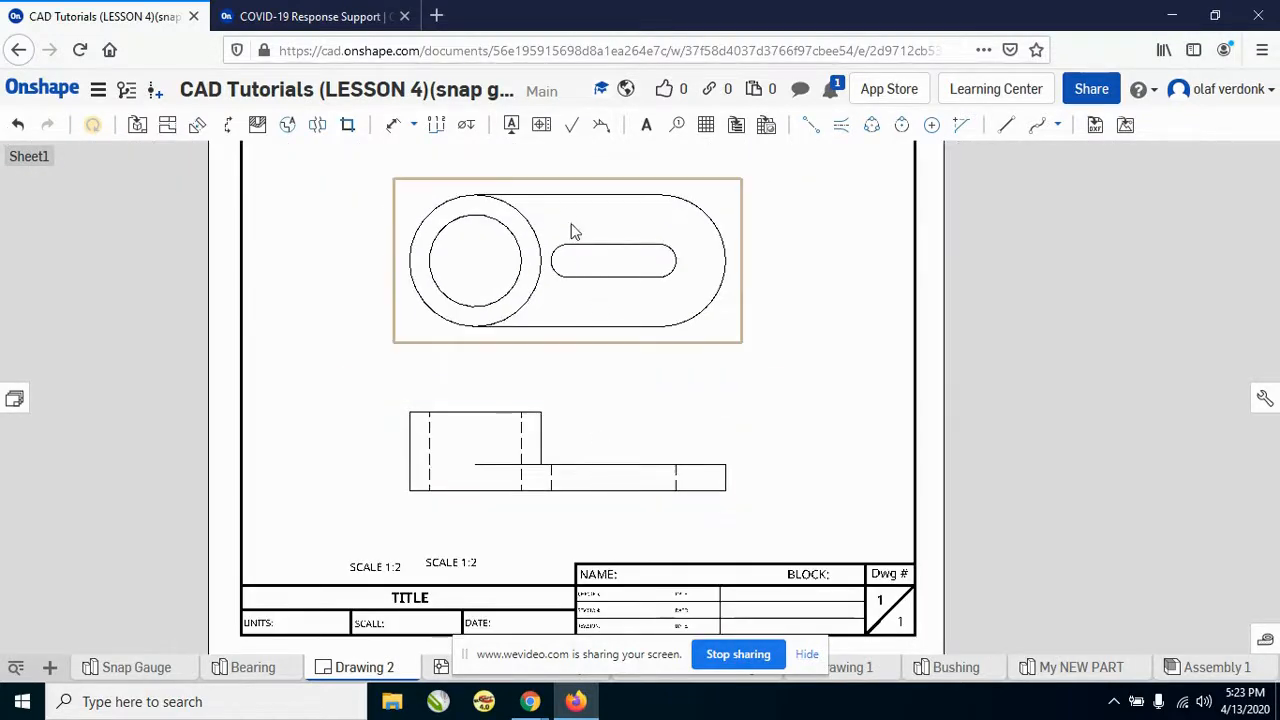
# Try the Centermark tool on the outer rounded end and the slot's end arc in the top view
pyautogui.scroll(-3, 575, 232)
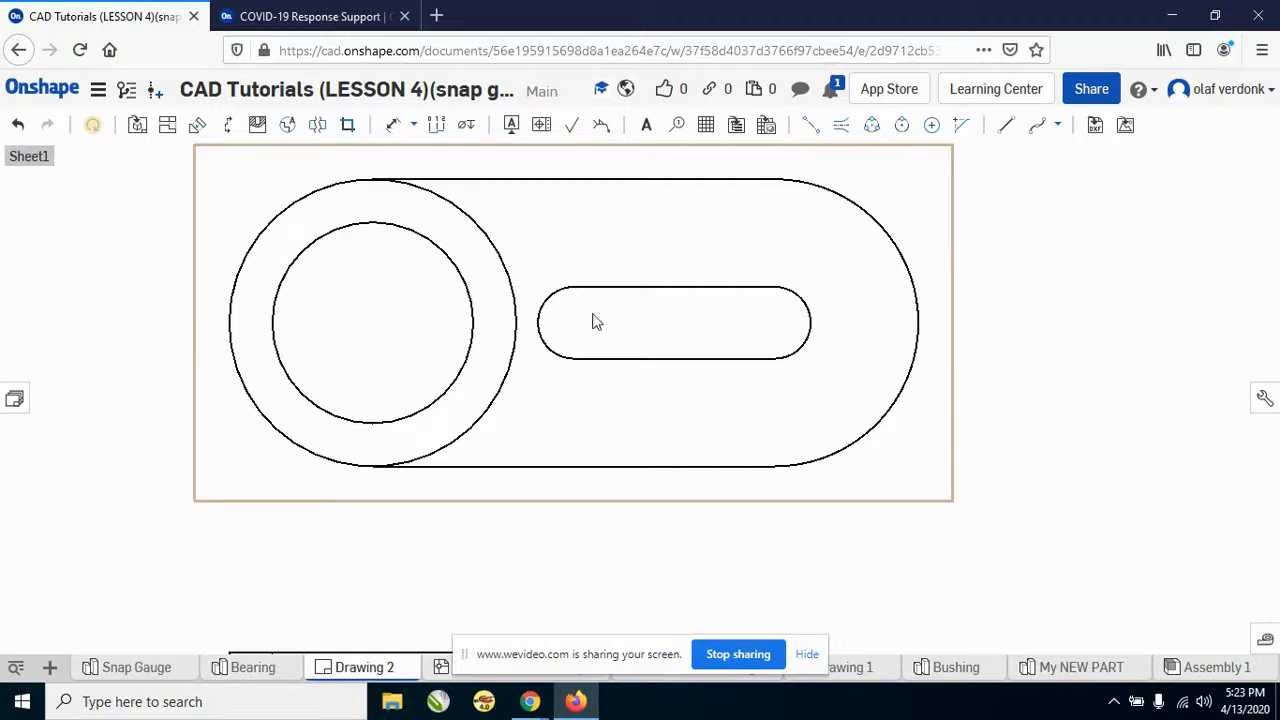
pyautogui.click(931, 127)
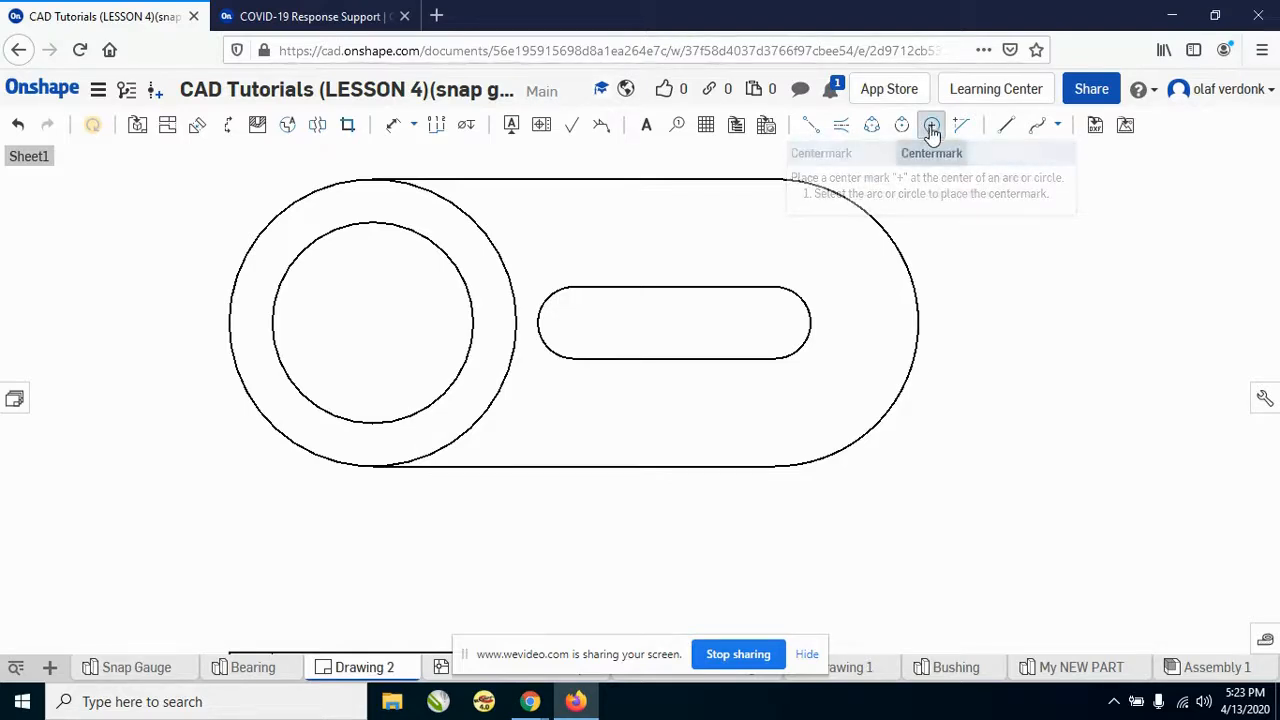
pyautogui.click(897, 252)
pyautogui.click(551, 297)
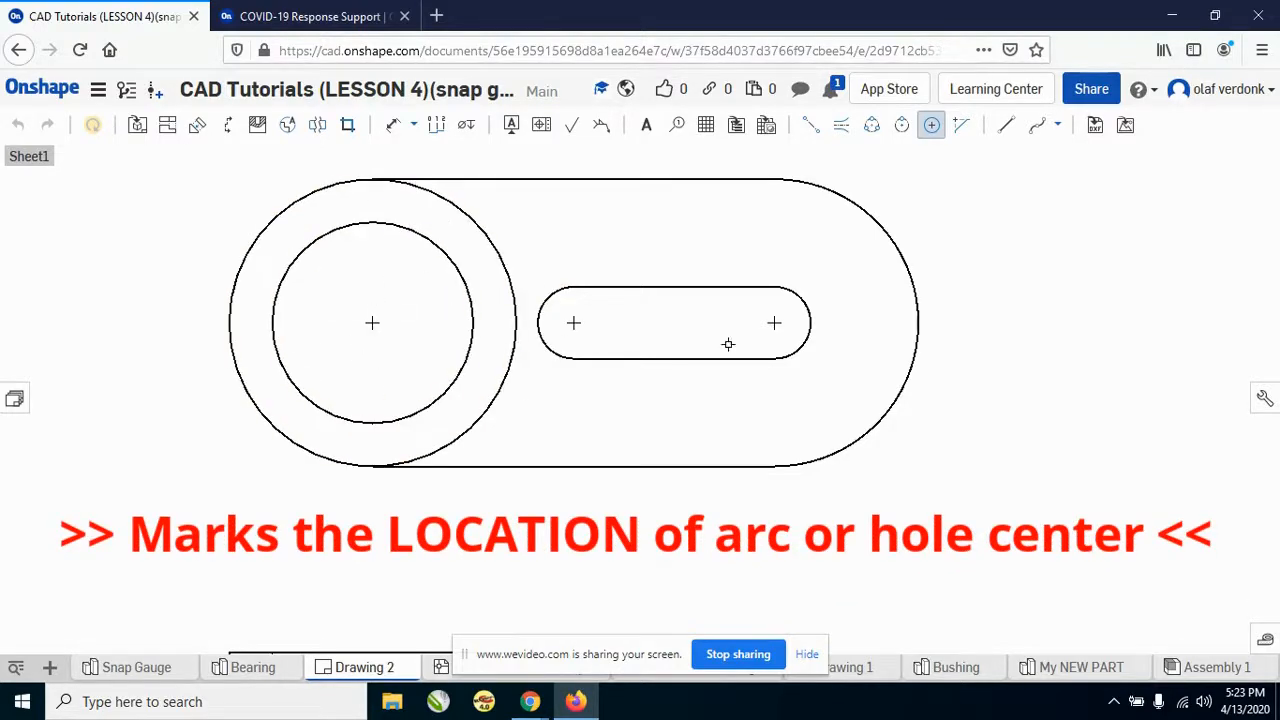
pyautogui.press('Escape')
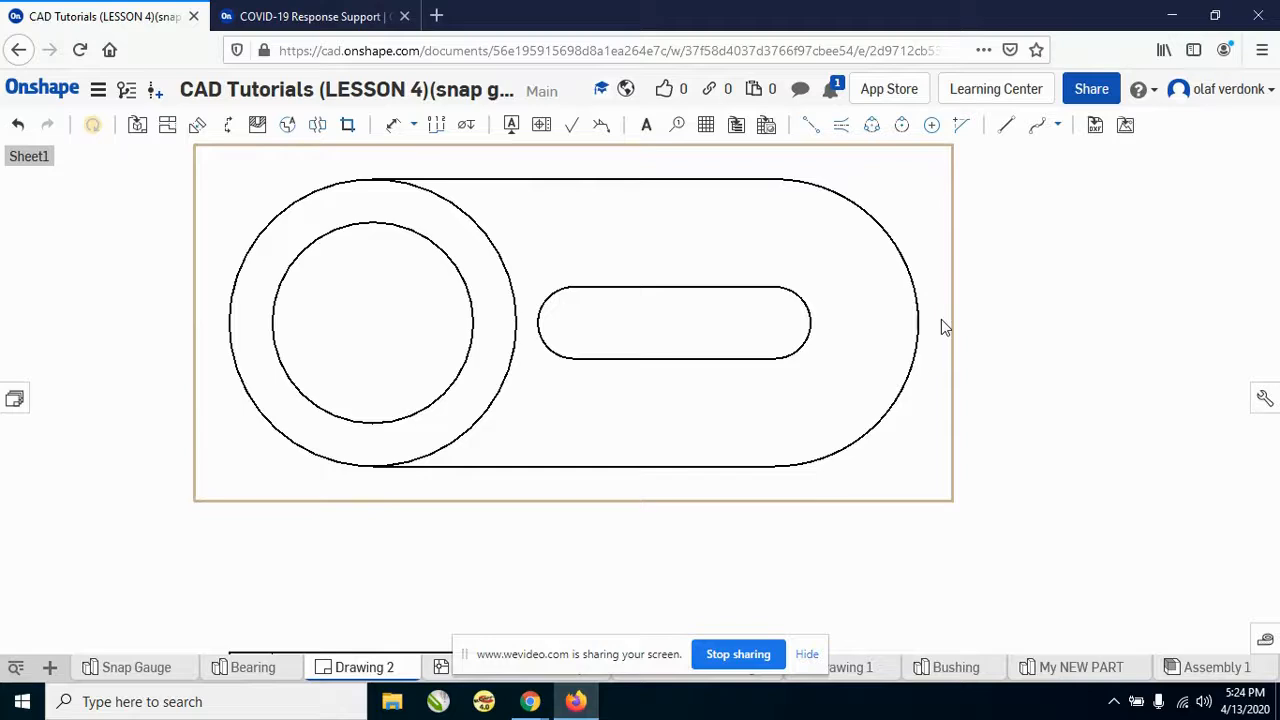
# Draw a vertical centerline through the top view's concentric circles and a horizontal centerline along the part's full length
pyautogui.click(811, 130)
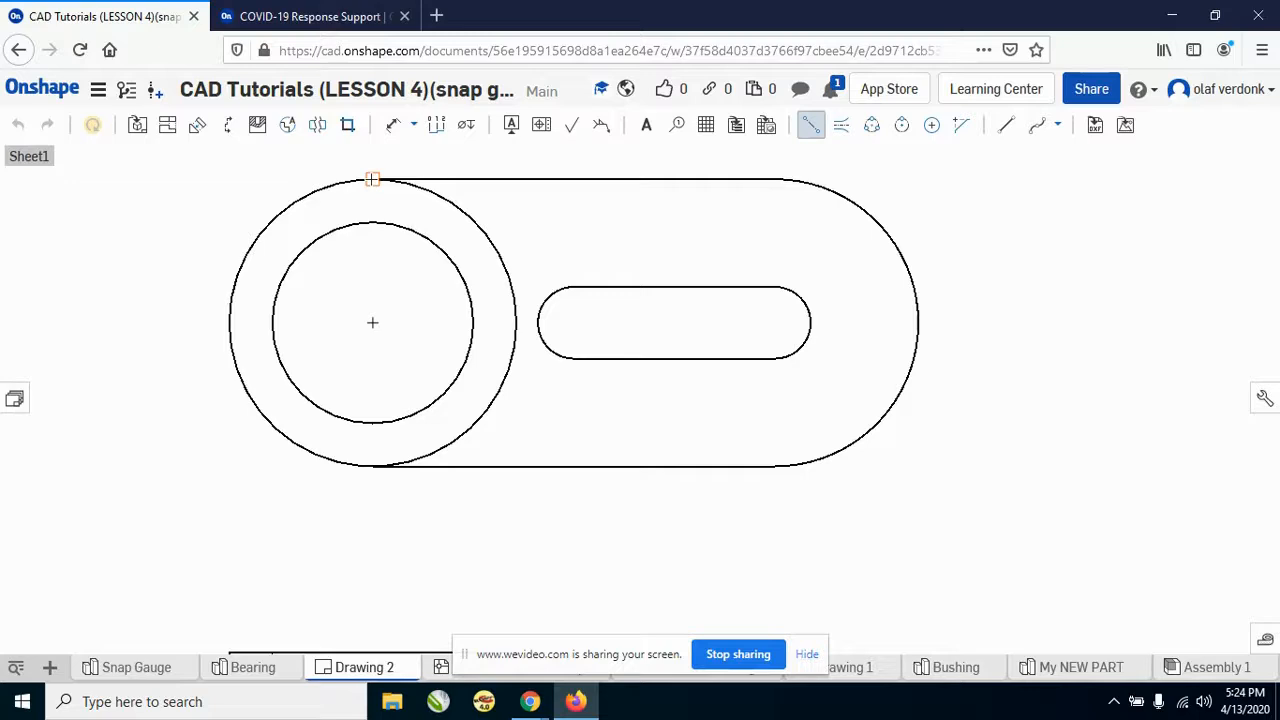
pyautogui.click(372, 180)
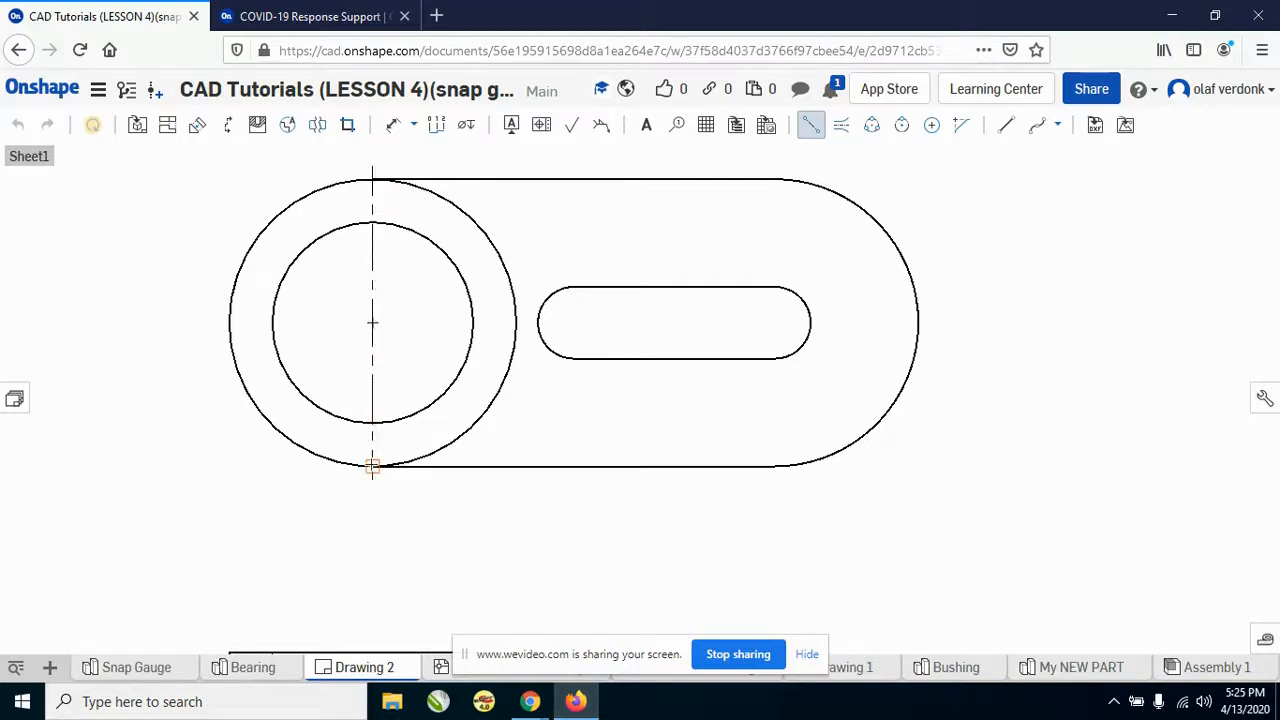
pyautogui.scroll(2, 371, 503)
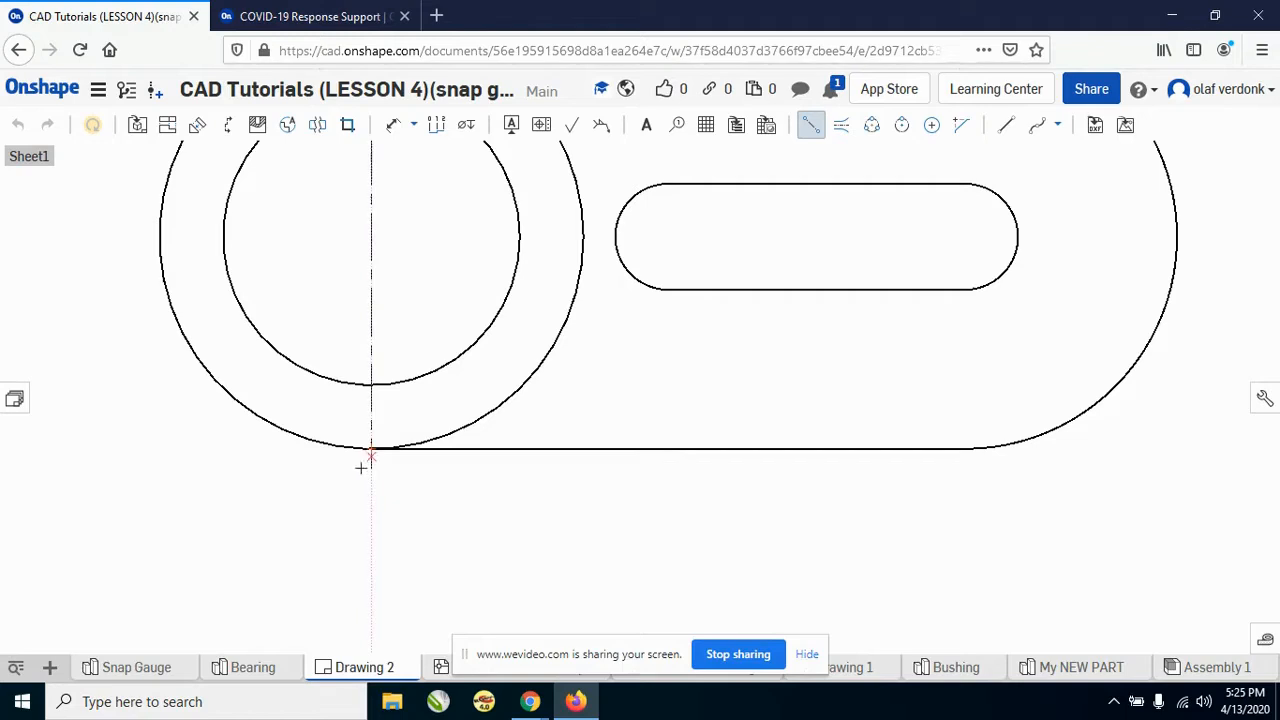
pyautogui.scroll(1, 368, 470)
pyautogui.scroll(-3, 367, 472)
pyautogui.scroll(-2, 366, 473)
pyautogui.click(366, 472)
pyautogui.scroll(2, 397, 320)
pyautogui.scroll(2, 397, 320)
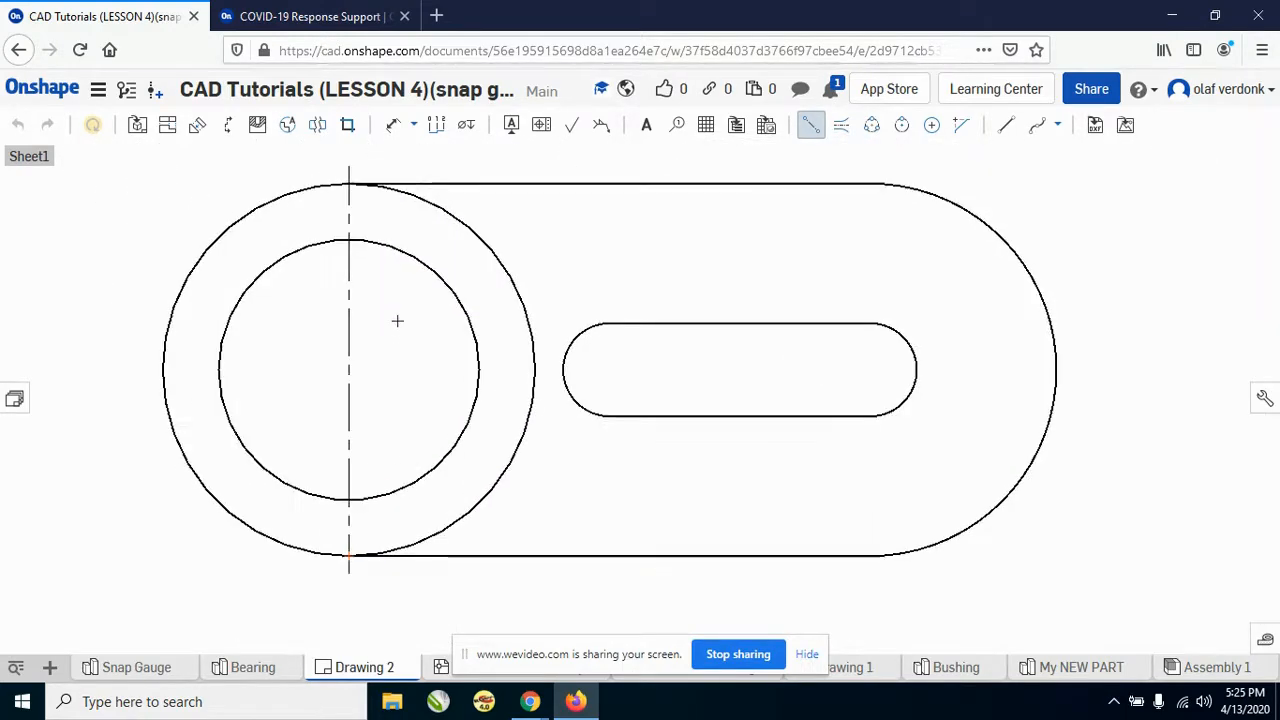
pyautogui.click(163, 370)
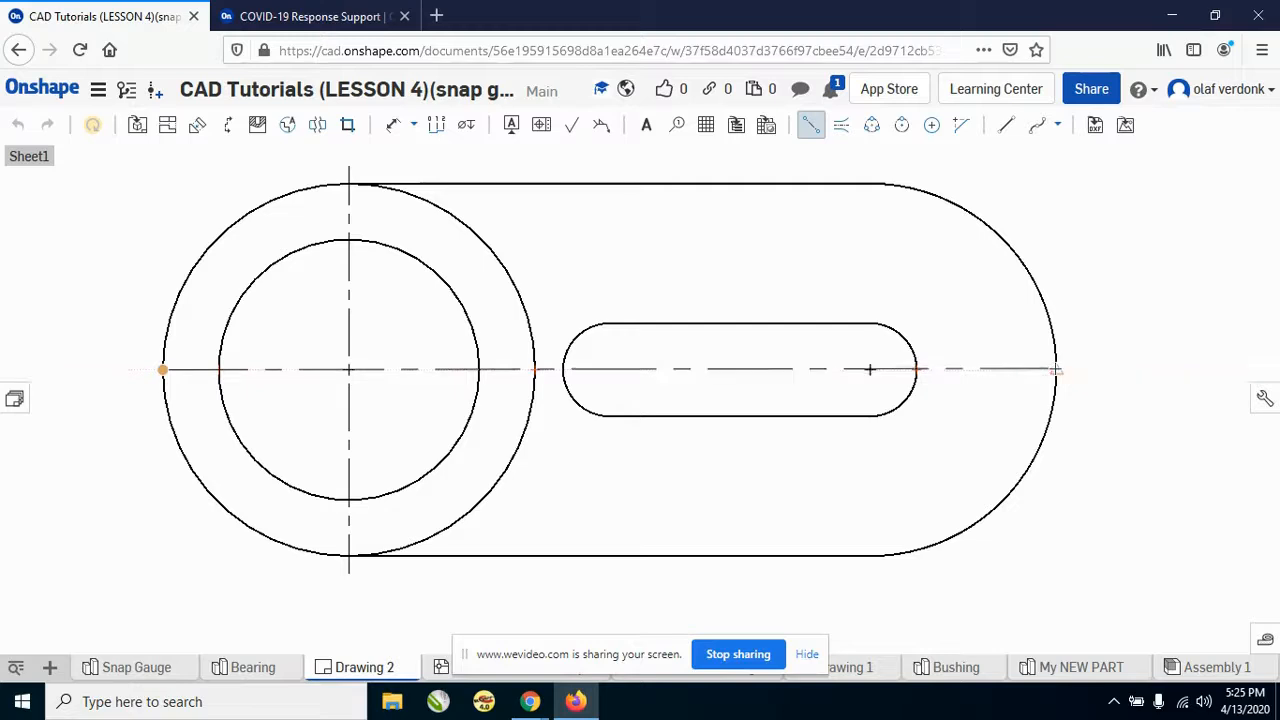
pyautogui.click(1057, 370)
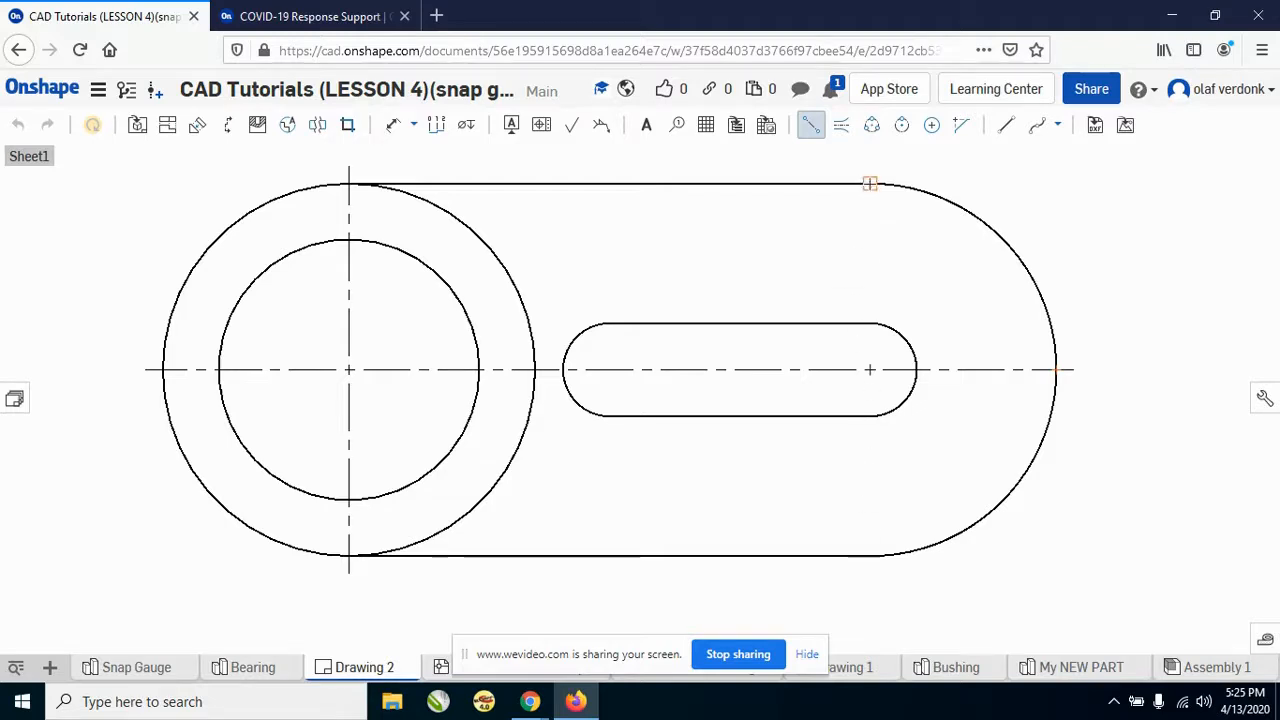
# Draw vertical centerlines across the part at its plain rounded end and across the slot's arc nearest the hole
pyautogui.click(869, 183)
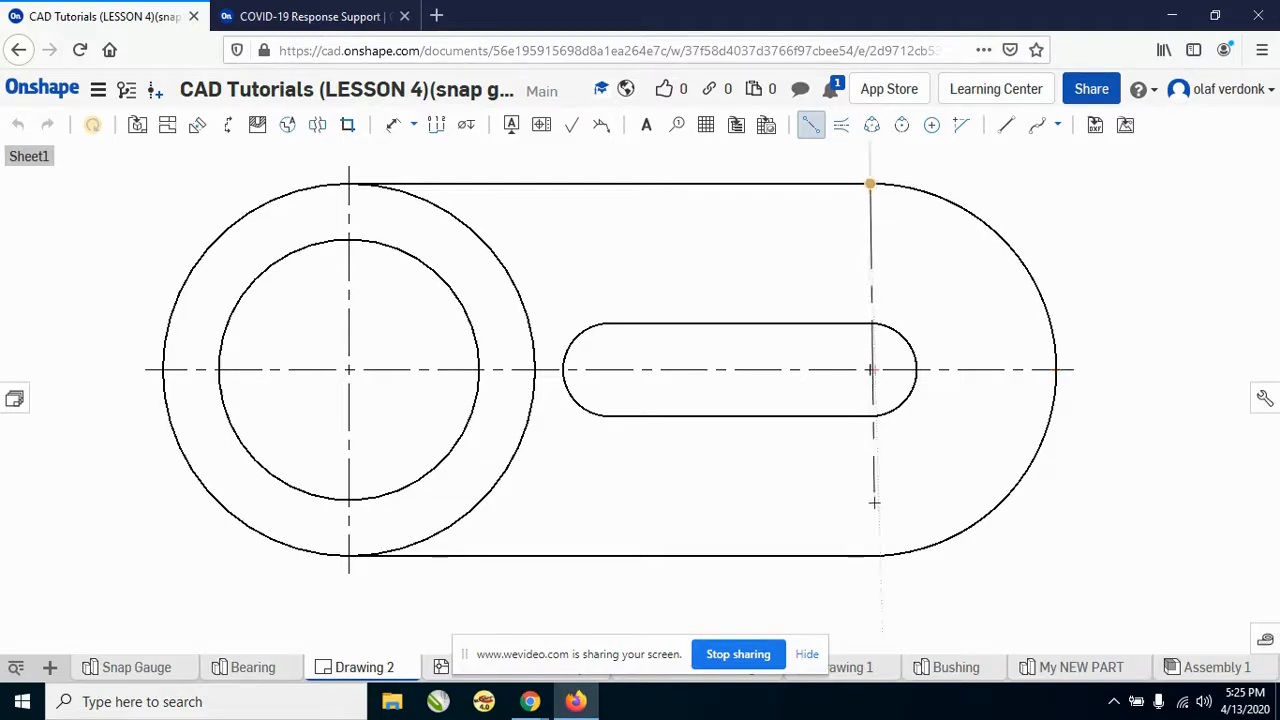
pyautogui.click(878, 556)
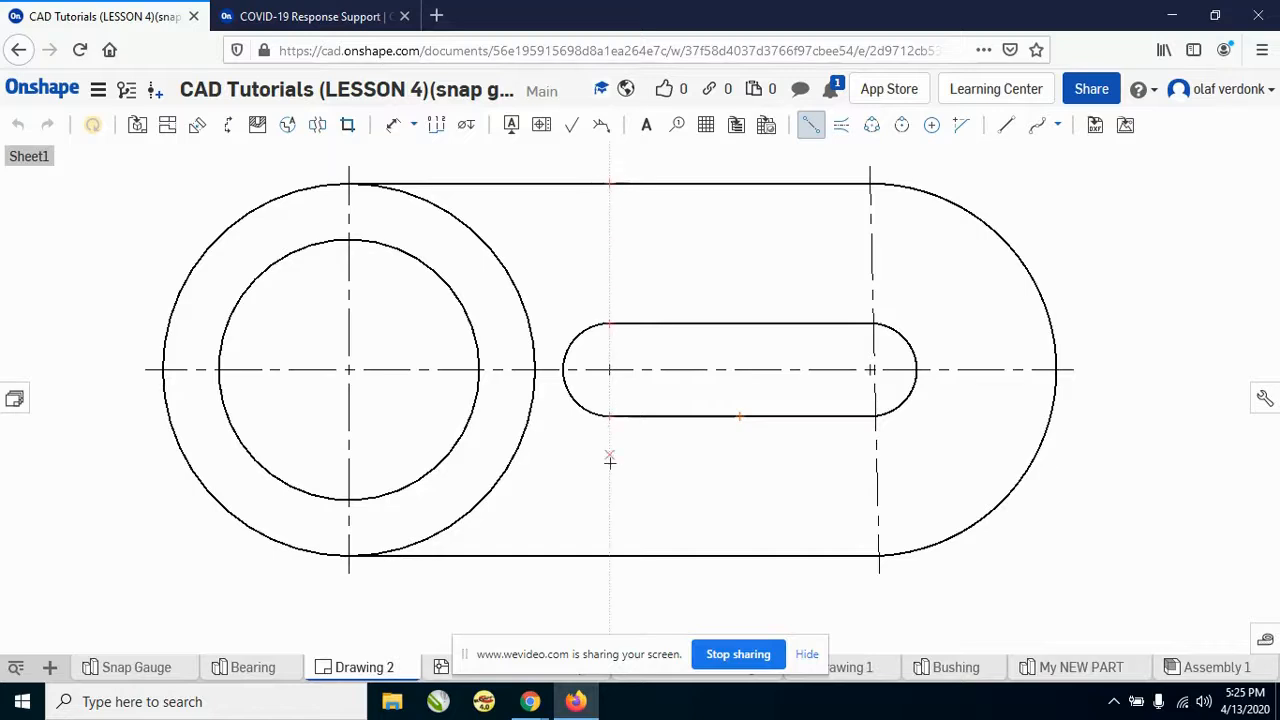
pyautogui.click(609, 323)
pyautogui.click(609, 415)
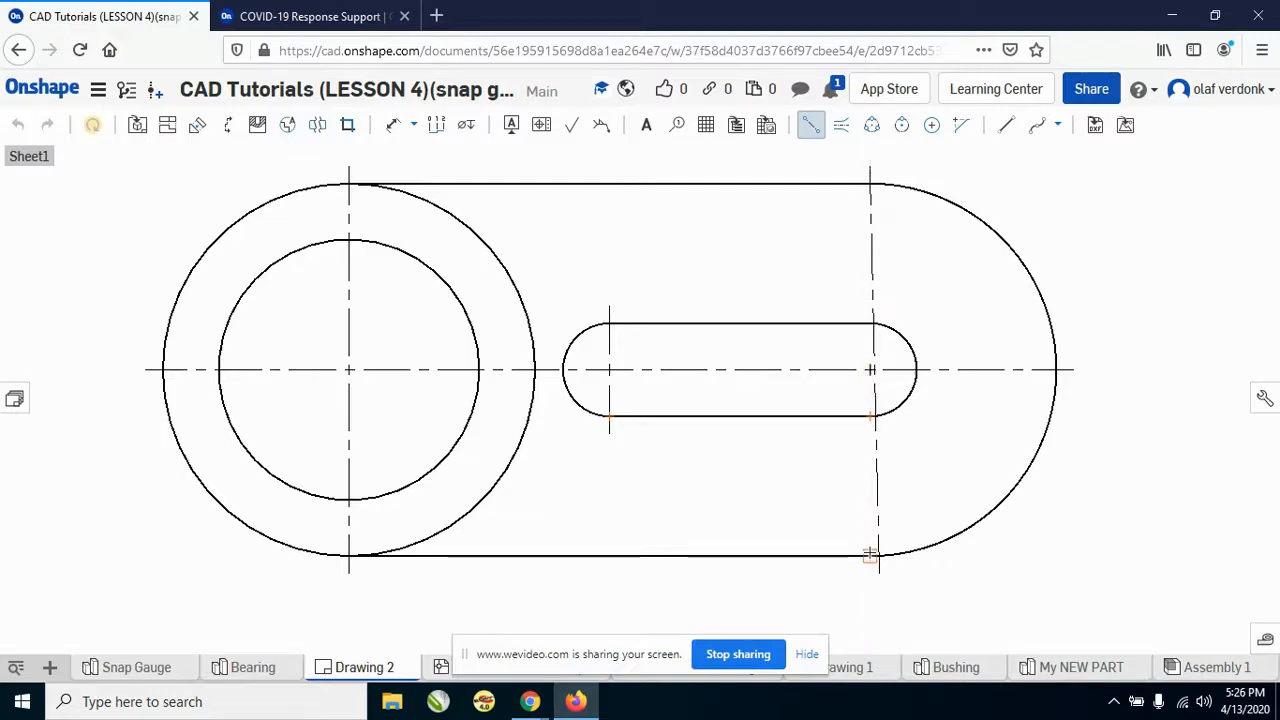
# Delete the slightly slanted centerline at the top view's plain rounded end
pyautogui.click(870, 555)
pyautogui.press('Escape')
pyautogui.click(873, 262)
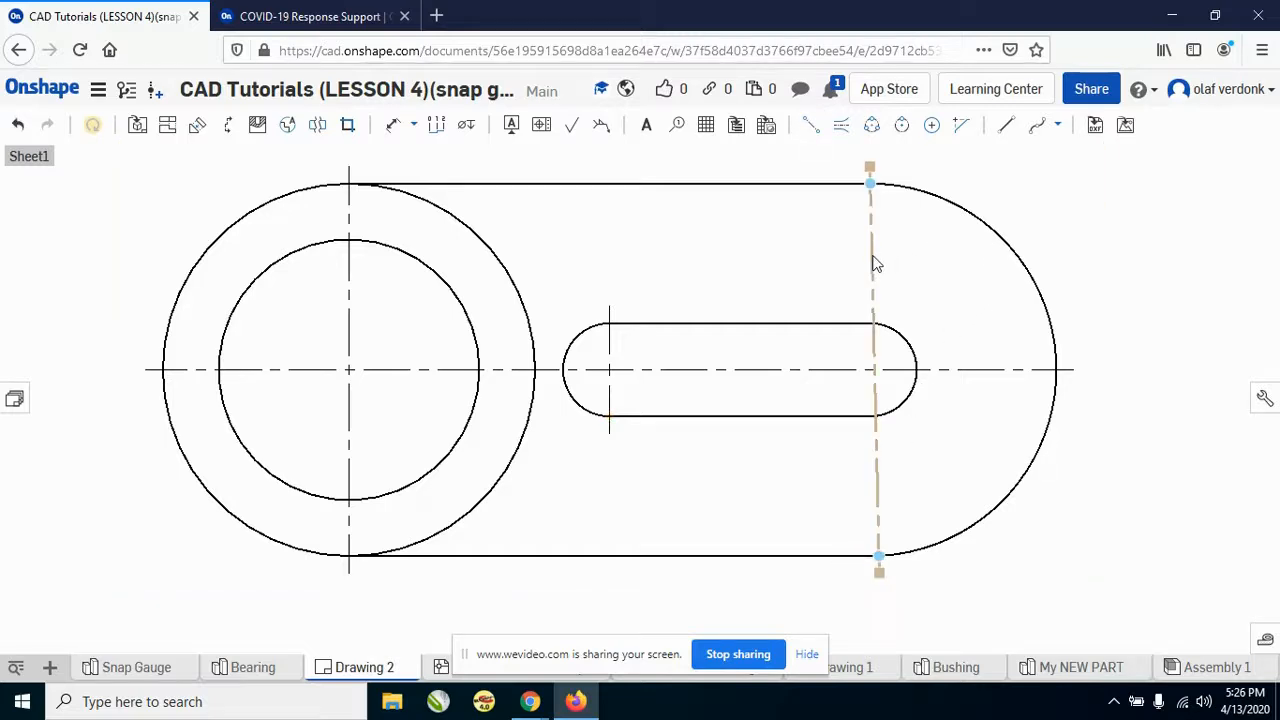
pyautogui.press('Delete')
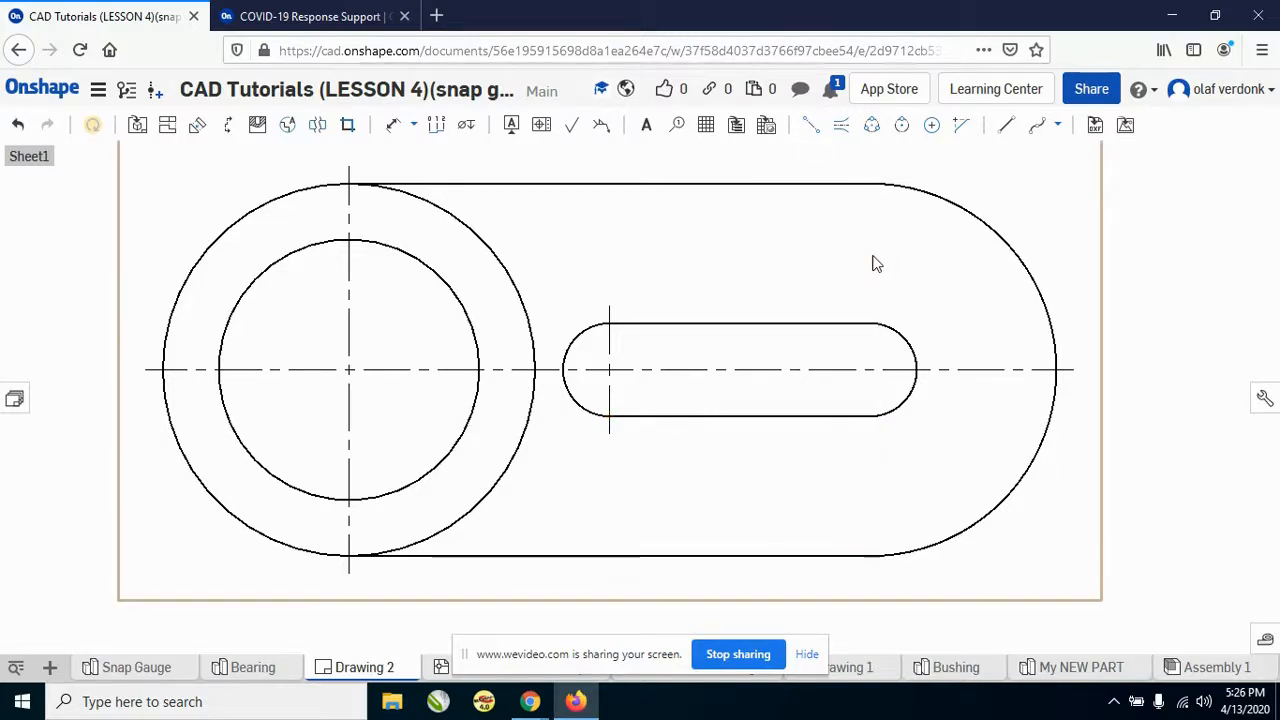
# Draw a vertical centerline across the full width of the top view at its plain rounded end, through the slot's arc center
pyautogui.click(811, 125)
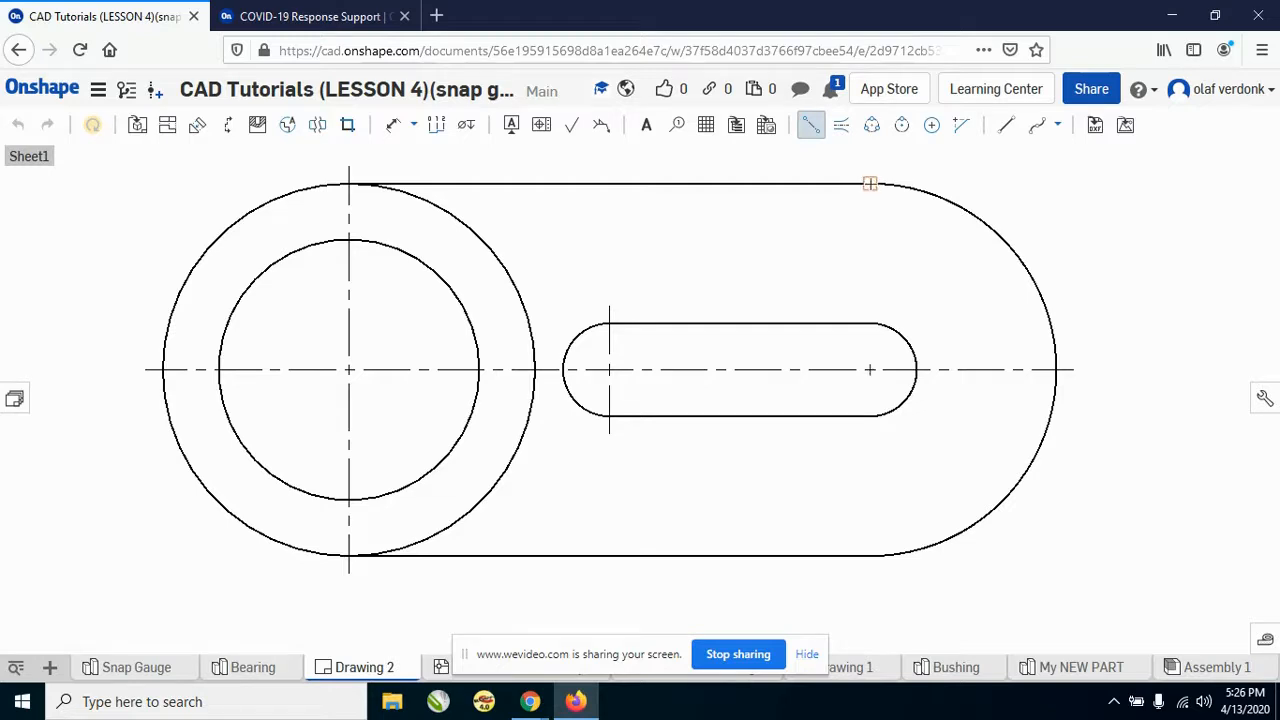
pyautogui.click(870, 185)
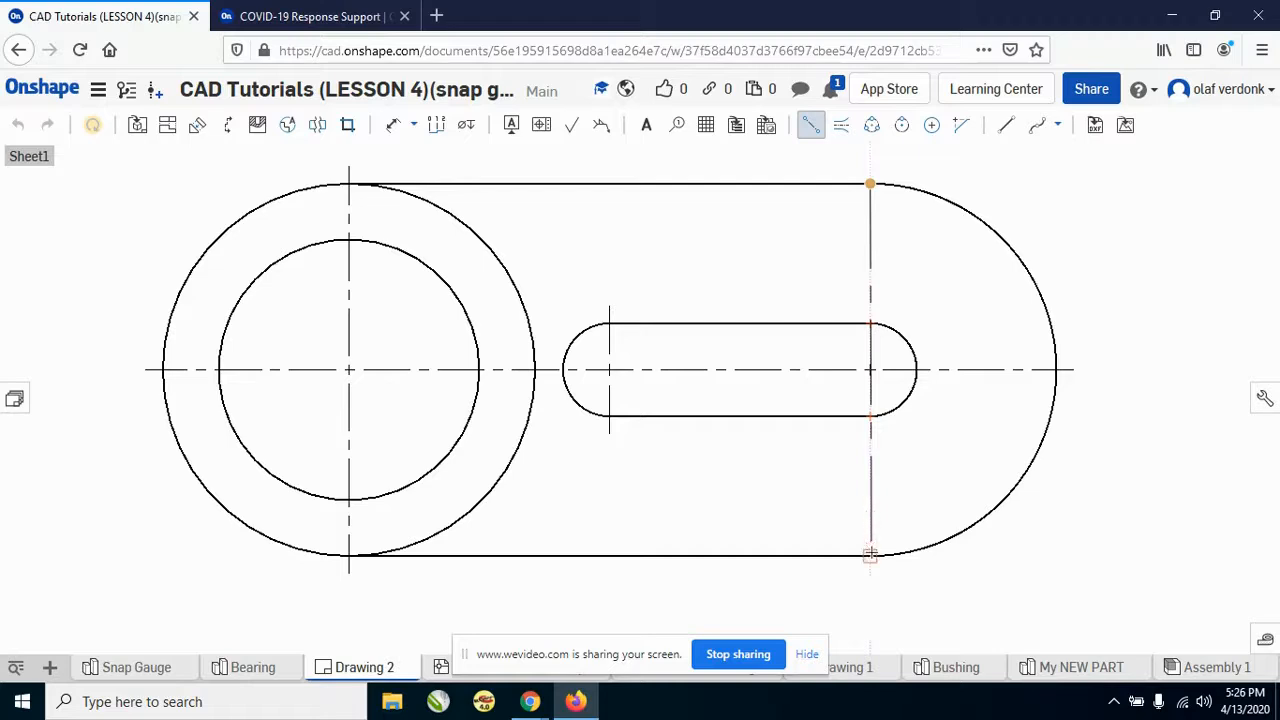
pyautogui.click(870, 555)
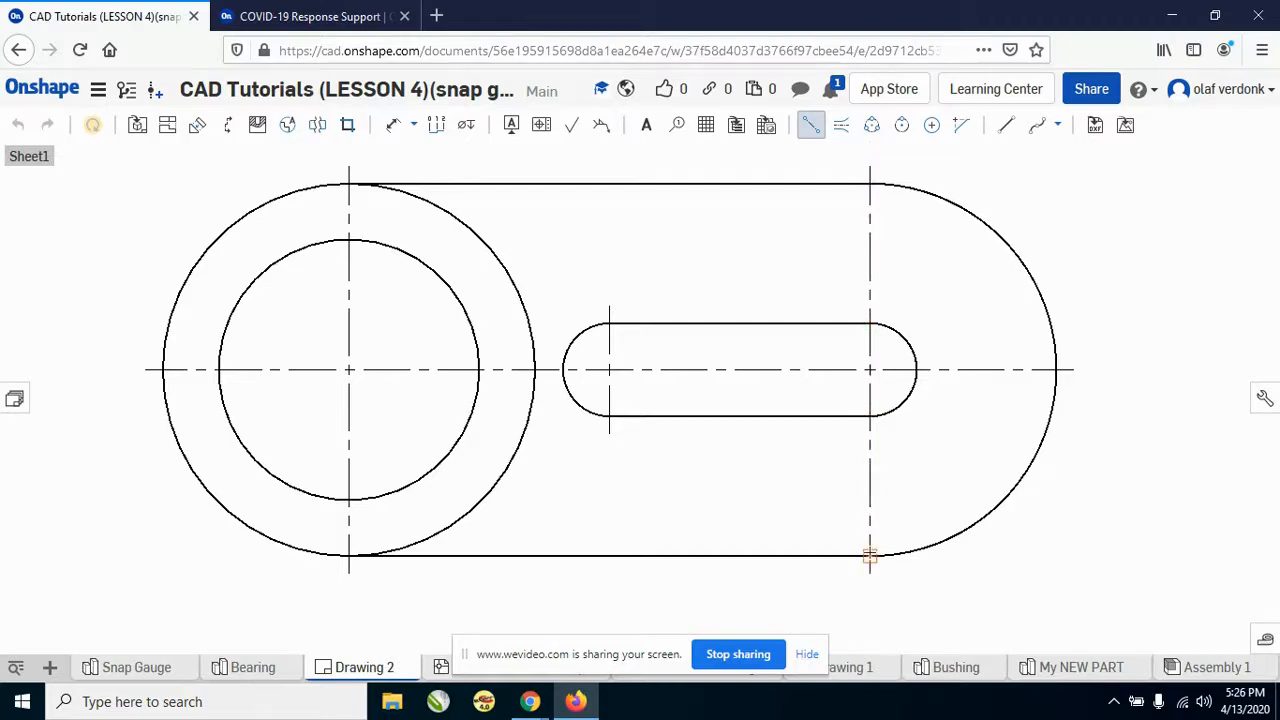
pyautogui.press('Escape')
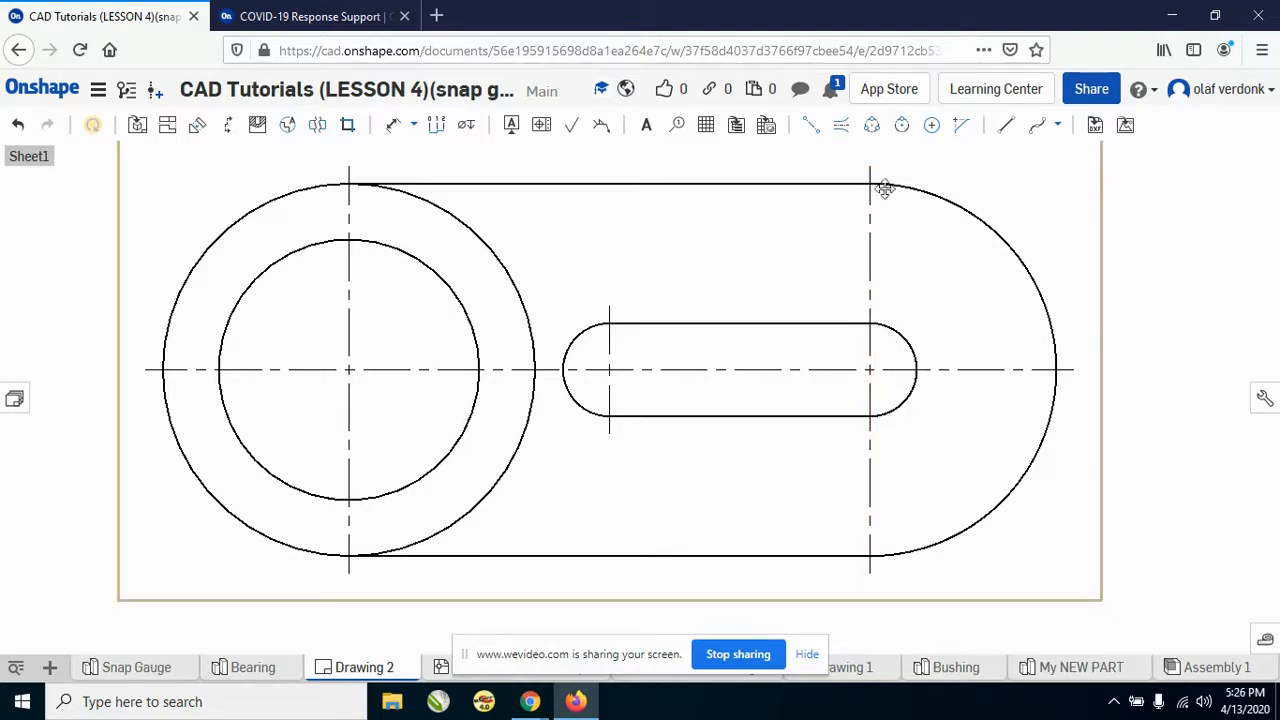
pyautogui.click(868, 377)
# Draw vertical centerlines across the thin plate in the front view, aligned with the two slot arc centers of the top view
pyautogui.scroll(-3, 643, 289)
pyautogui.scroll(-2, 643, 289)
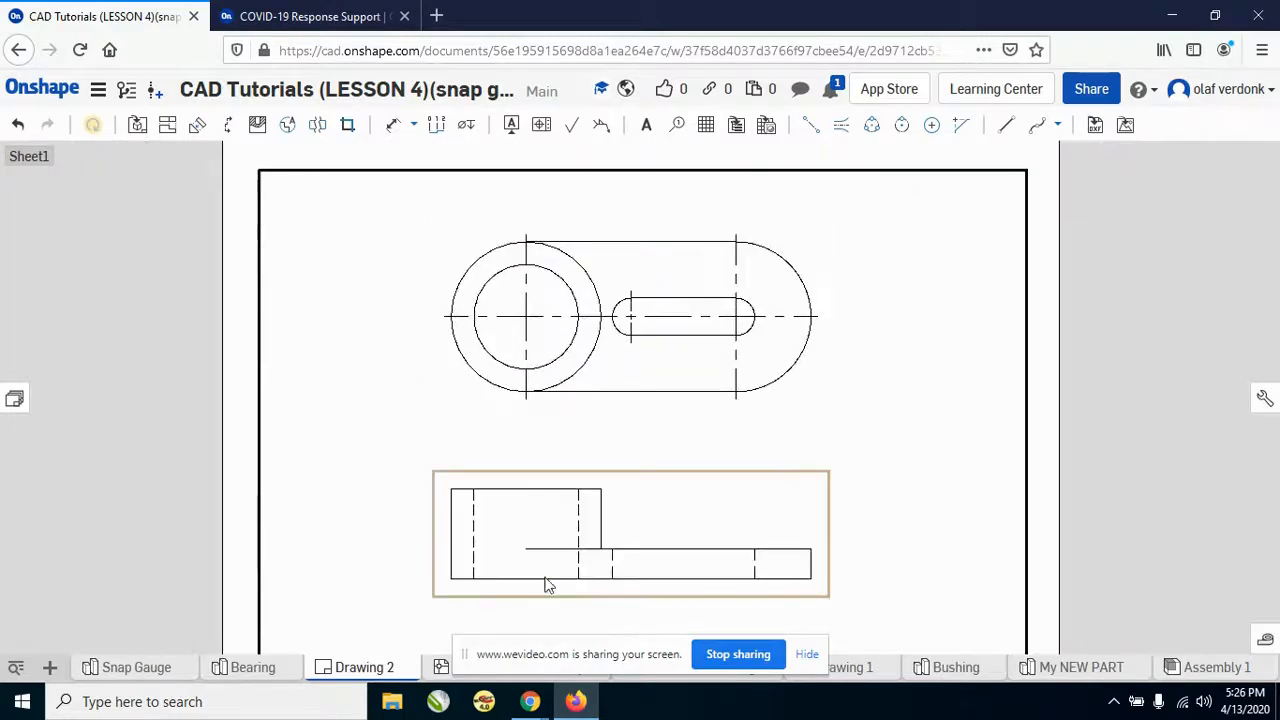
pyautogui.scroll(5, 545, 612)
pyautogui.scroll(2, 545, 612)
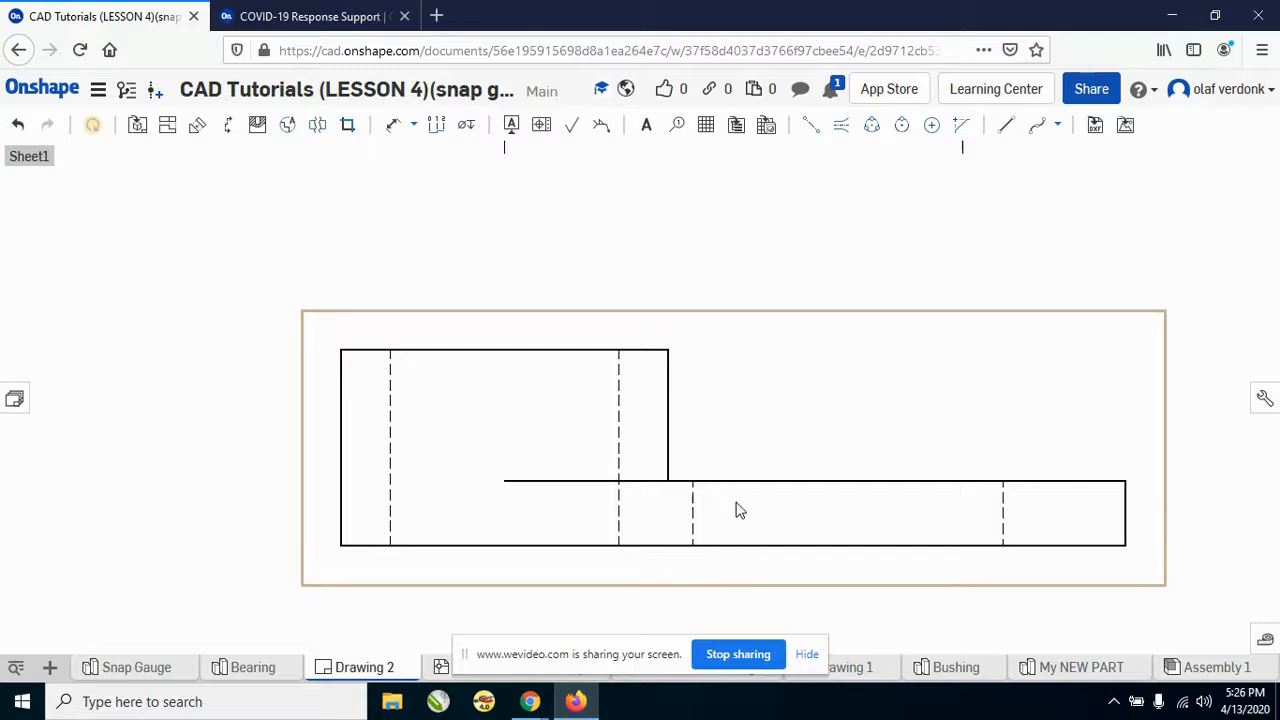
pyautogui.scroll(-3, 738, 490)
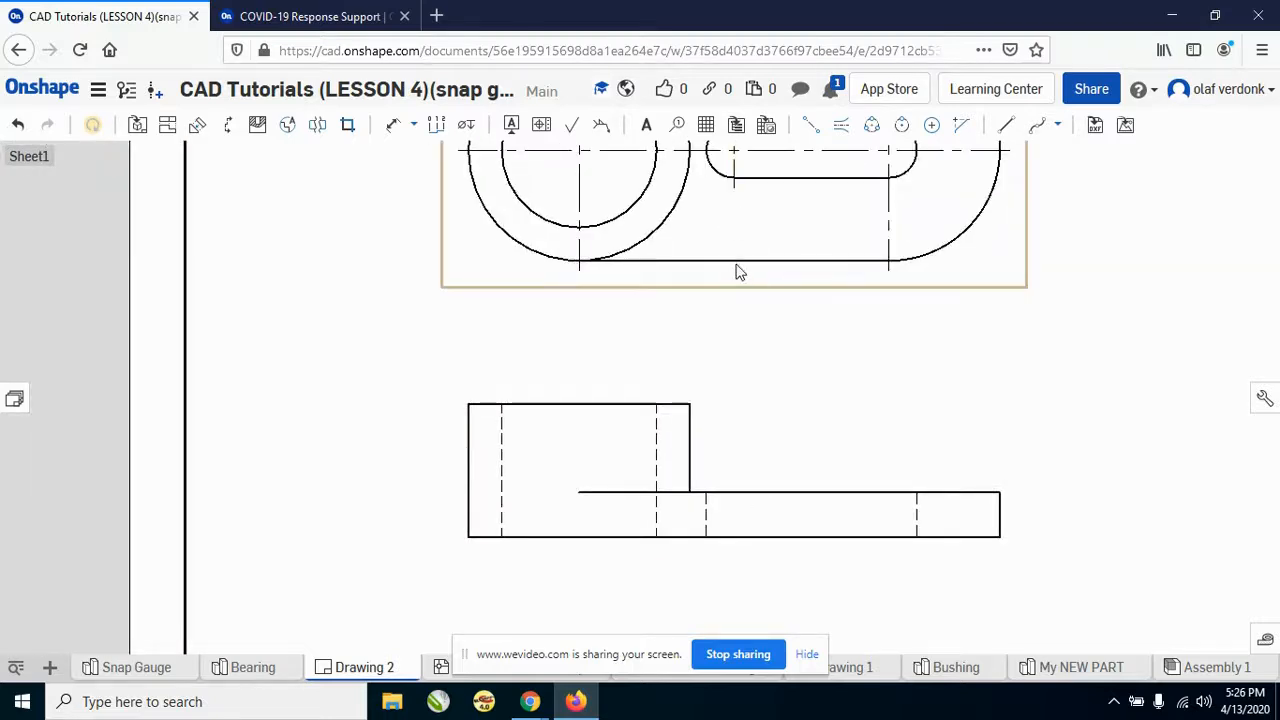
pyautogui.click(810, 130)
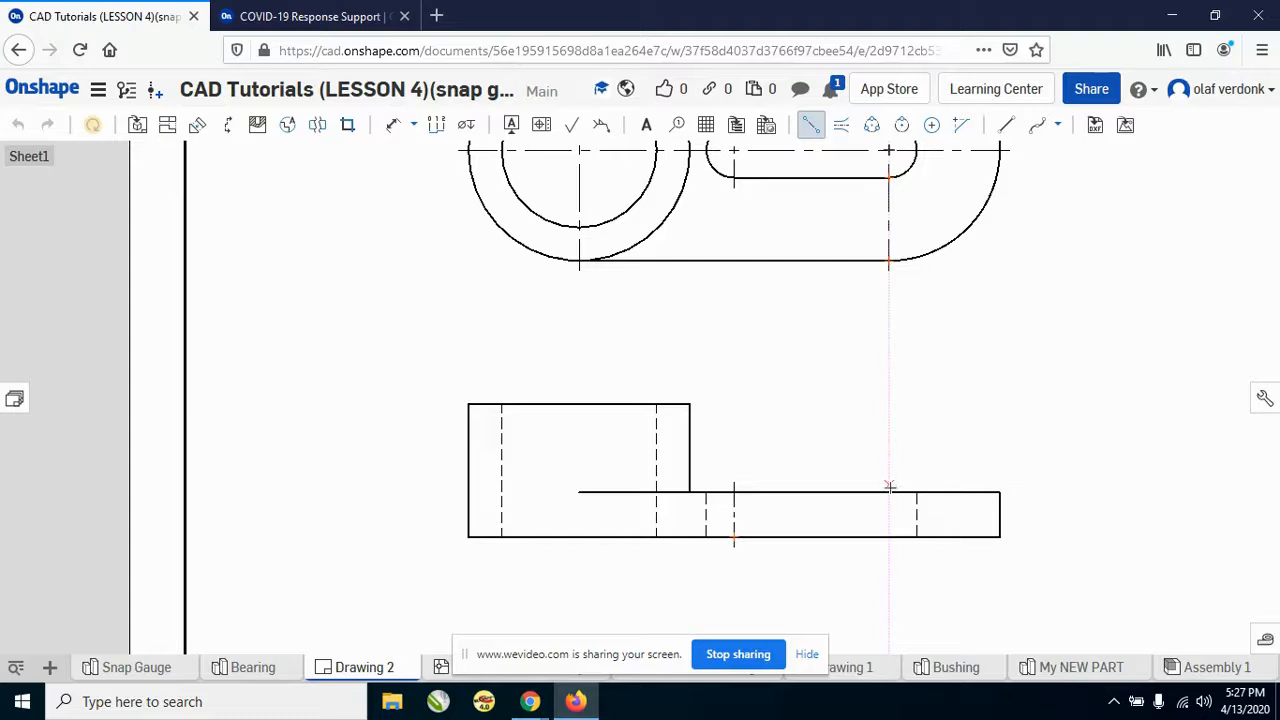
pyautogui.click(889, 492)
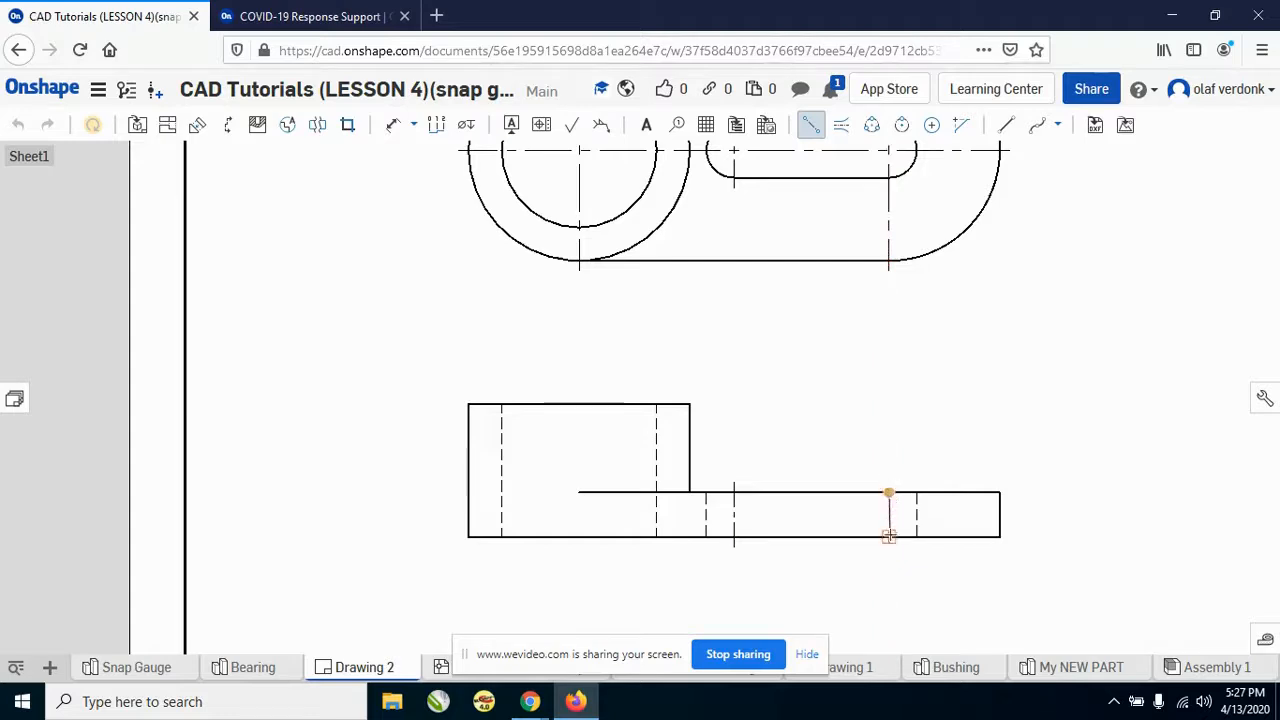
pyautogui.click(889, 537)
pyautogui.press('Escape')
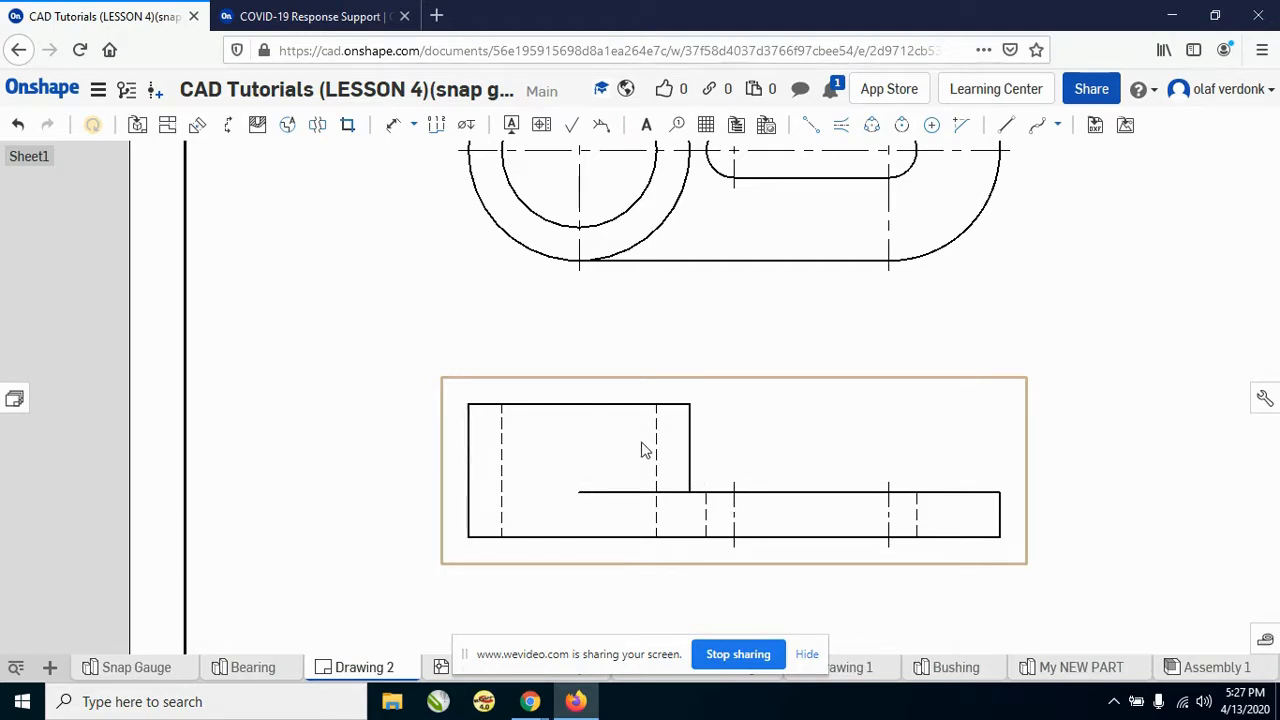
# Add an edge-to-edge centerline between the two hidden lines of the round hole in the front view
pyautogui.click(845, 131)
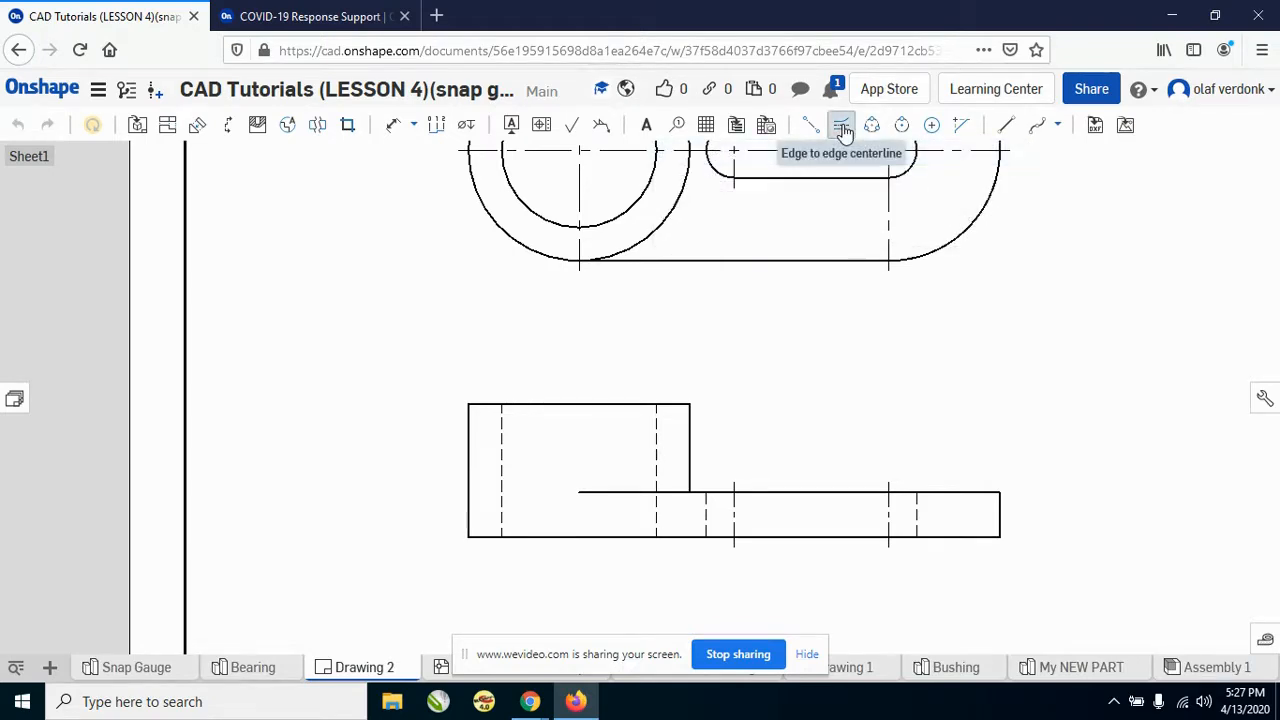
pyautogui.click(500, 450)
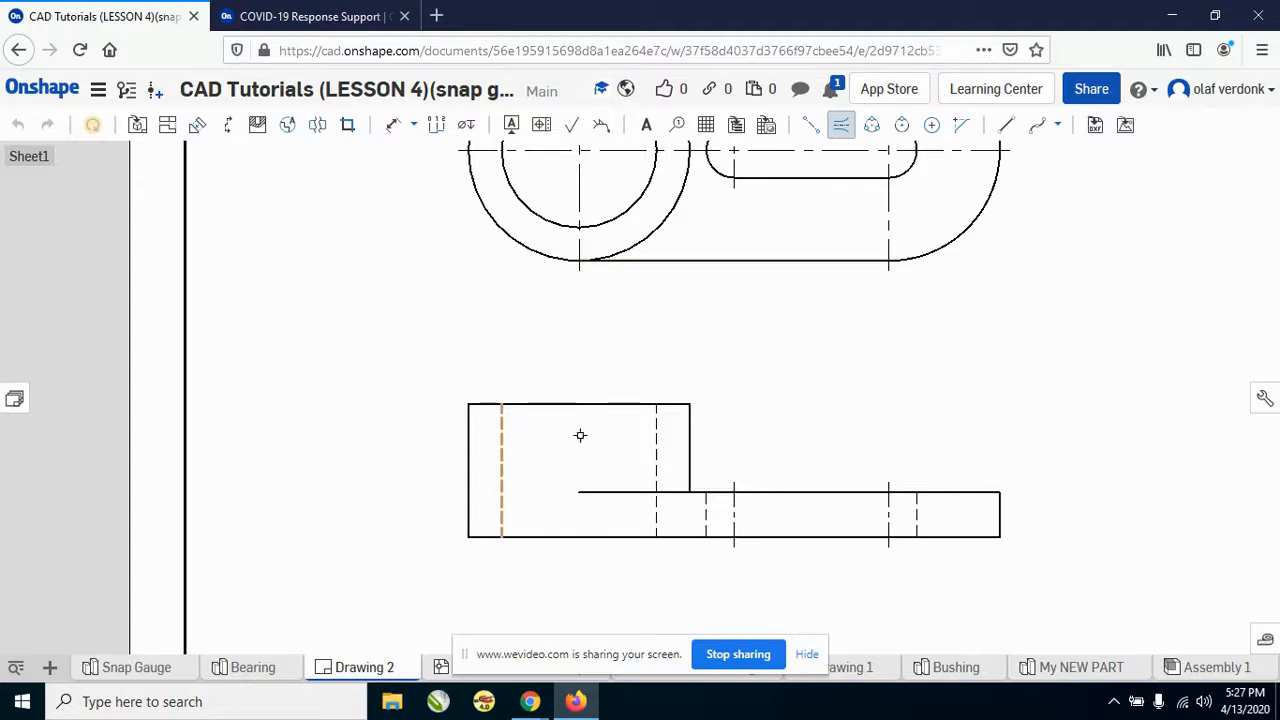
pyautogui.click(656, 443)
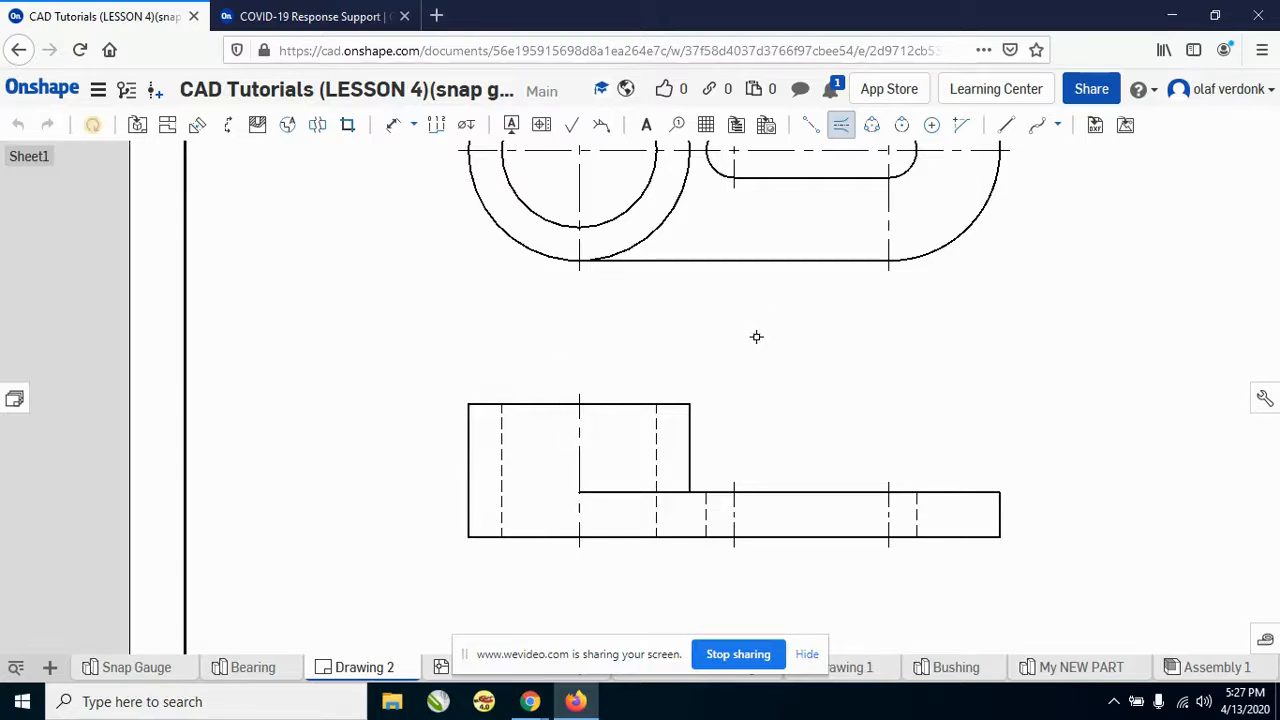
pyautogui.press('Escape')
pyautogui.scroll(-1, 819, 440)
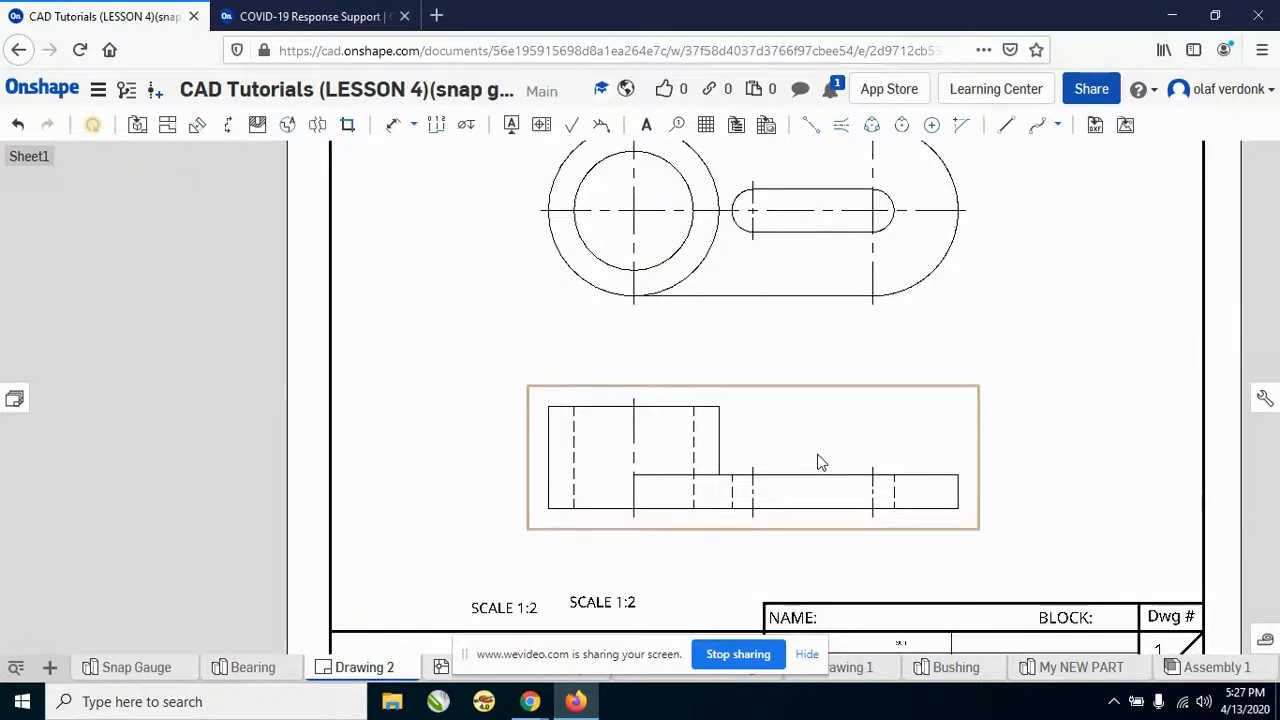
pyautogui.scroll(-1, 819, 462)
pyautogui.scroll(1, 998, 350)
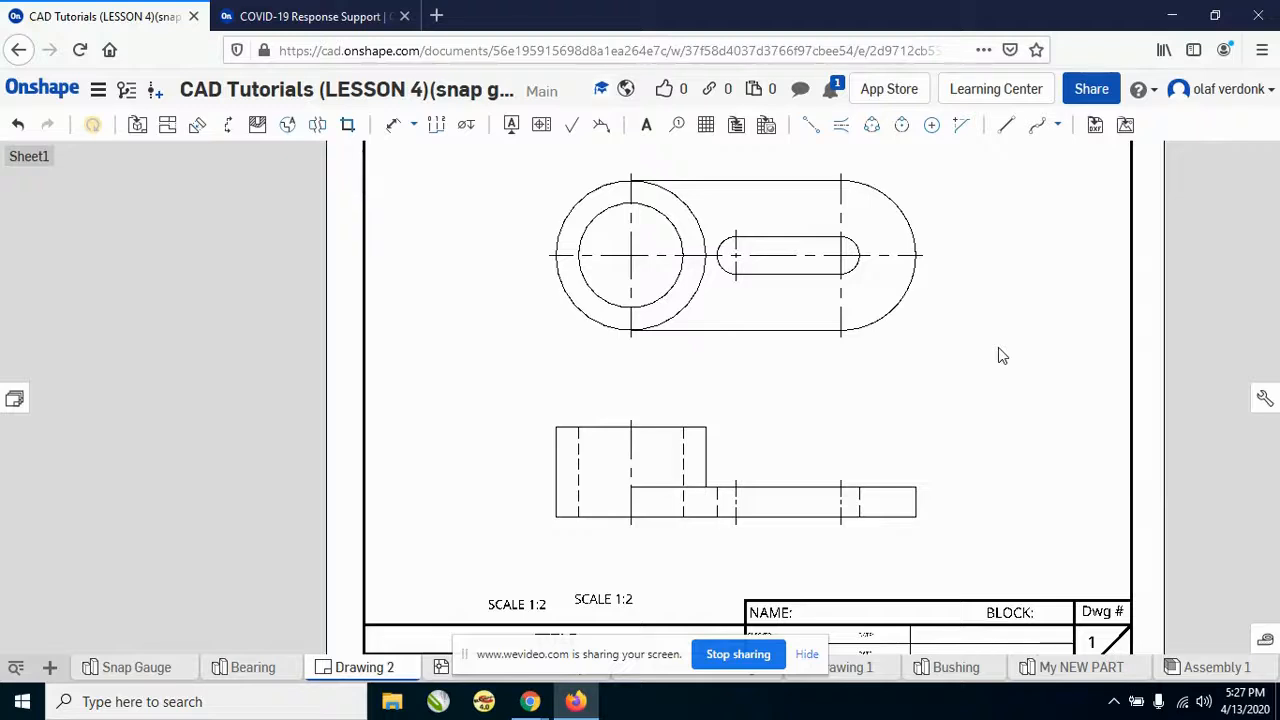
pyautogui.scroll(1, 998, 347)
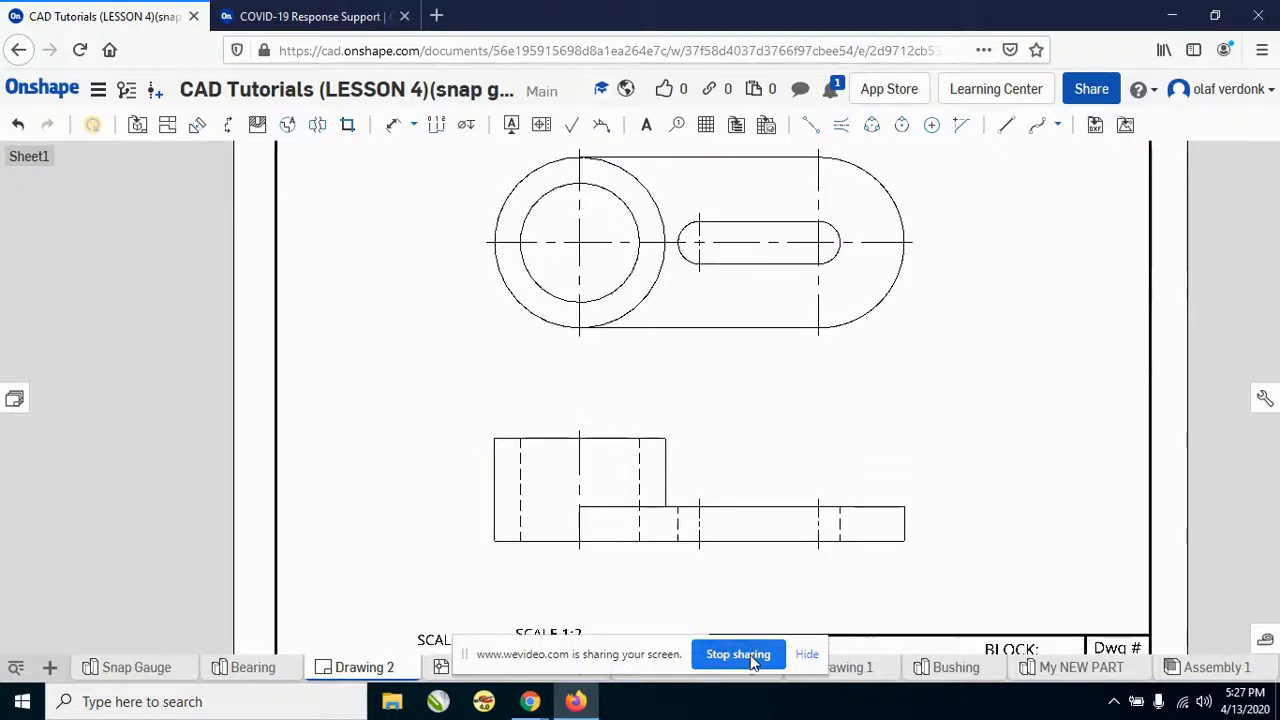